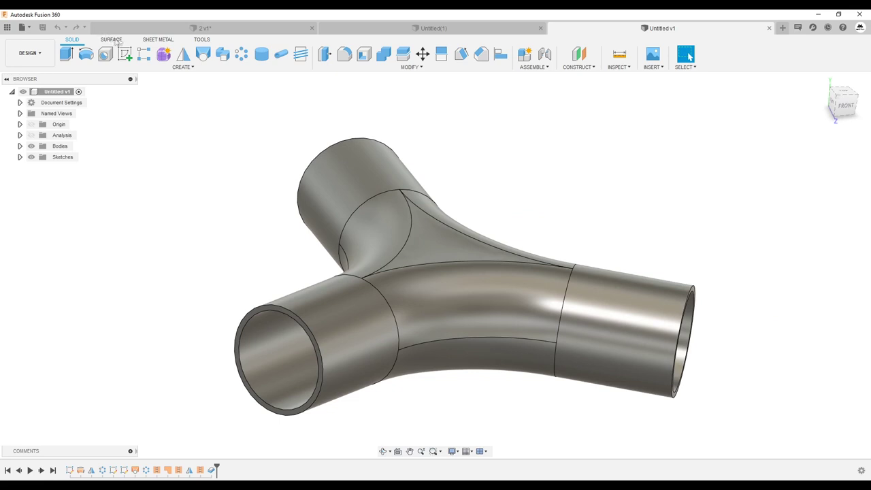
- Run a zebra stripe analysis on the pipe and orbit around it to inspect the stripes
middle_click_drag(242, 100, 443, 346, "shift")
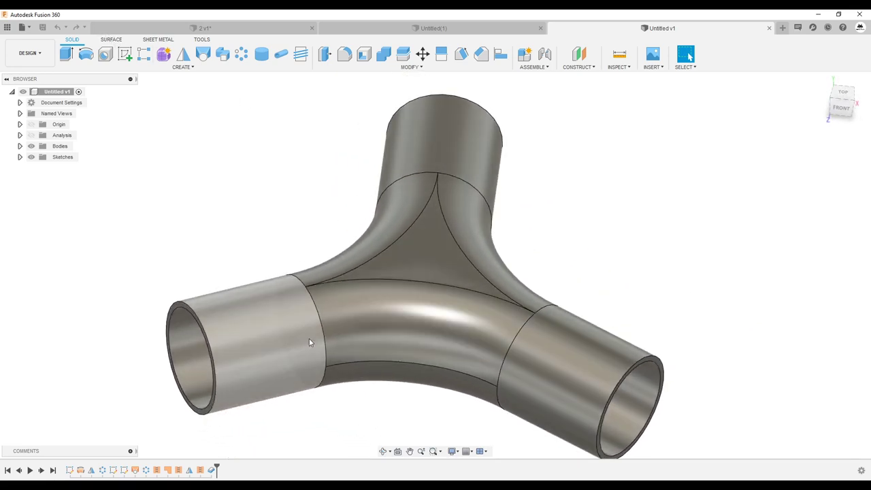
middle_click_drag(309, 336, 586, 197, "shift")
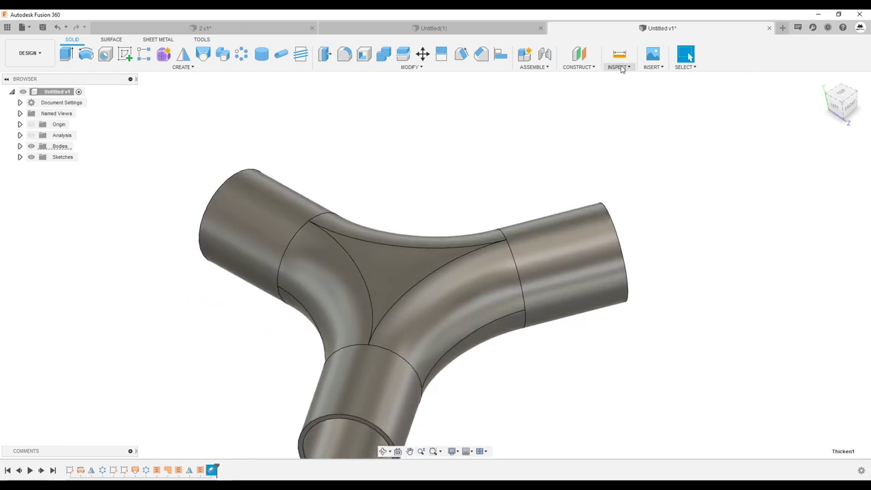
left_click(618, 67)
left_click(631, 111)
mouse_move(544, 313)
middle_mouse_down("shift")
mouse_move(543, 272)
mouse_move(371, 273)
middle_mouse_up("shift")
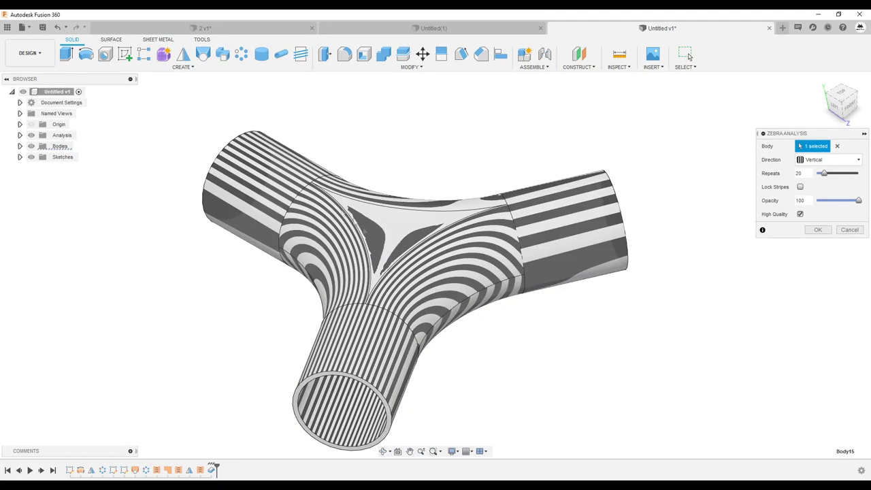
mouse_move(371, 272)
middle_mouse_down("shift")
mouse_move(419, 234)
mouse_move(435, 255)
middle_mouse_up("shift")
key("Return")
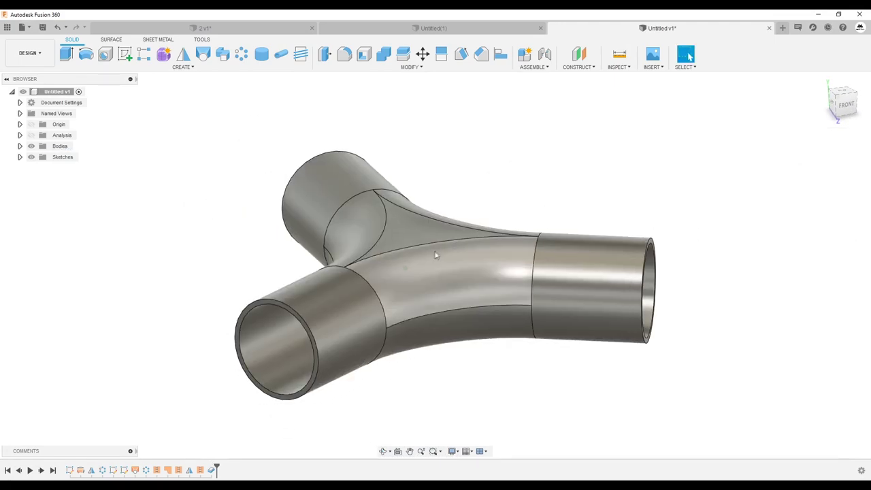
mouse_move(429, 247)
middle_mouse_down("shift")
mouse_move(476, 267)
mouse_move(410, 271)
mouse_move(350, 311)
mouse_move(472, 241)
mouse_move(477, 258)
middle_mouse_up("shift")
- In the 2 v1 design, check Body27 with Zebra Analysis, then switch to Untitled(1)
left_click(232, 31)
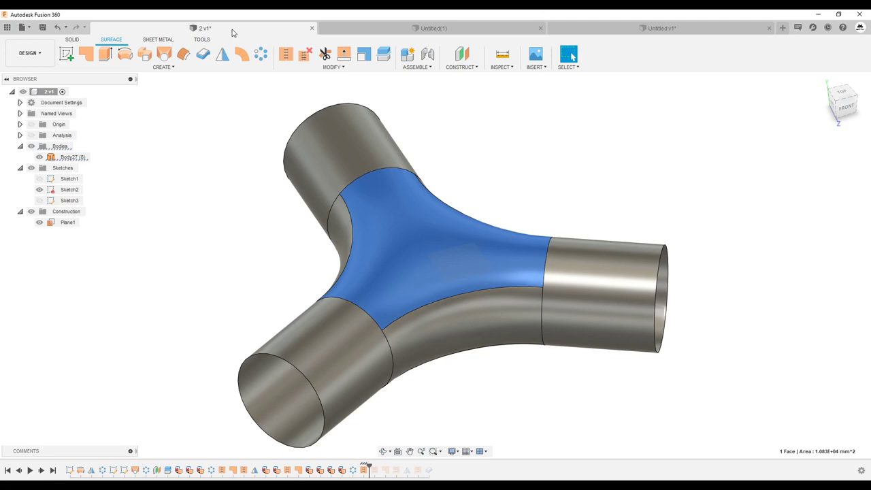
left_click(665, 129)
mouse_move(645, 121)
middle_mouse_down("shift")
mouse_move(626, 113)
mouse_move(459, 179)
mouse_move(554, 71)
middle_mouse_up("shift")
left_click(566, 66)
left_click(501, 67)
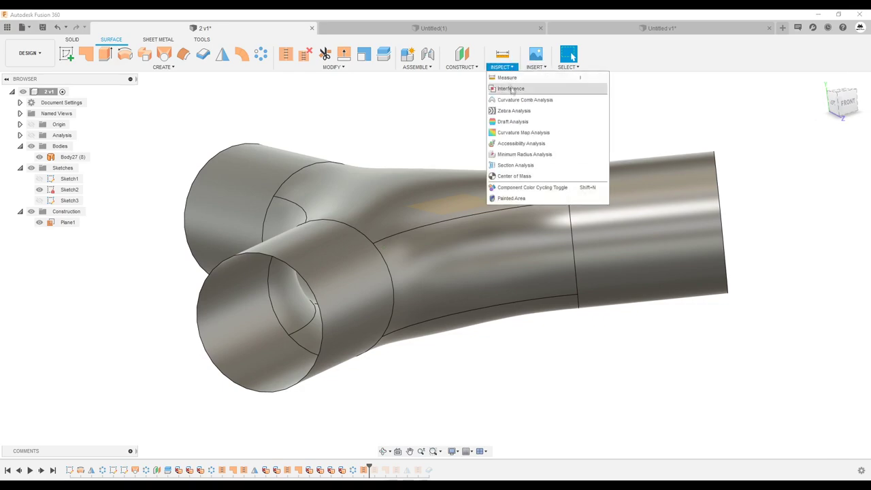
left_click(503, 114)
mouse_move(517, 130)
middle_mouse_down("shift")
mouse_move(596, 132)
mouse_move(596, 146)
mouse_move(591, 136)
middle_mouse_up("shift")
scroll(591, 137, "down", 3)
left_click(476, 295)
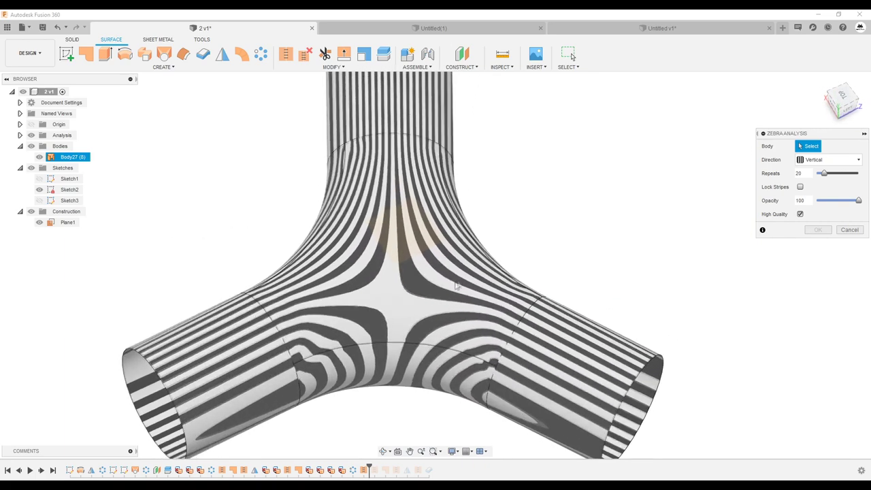
left_click(849, 230)
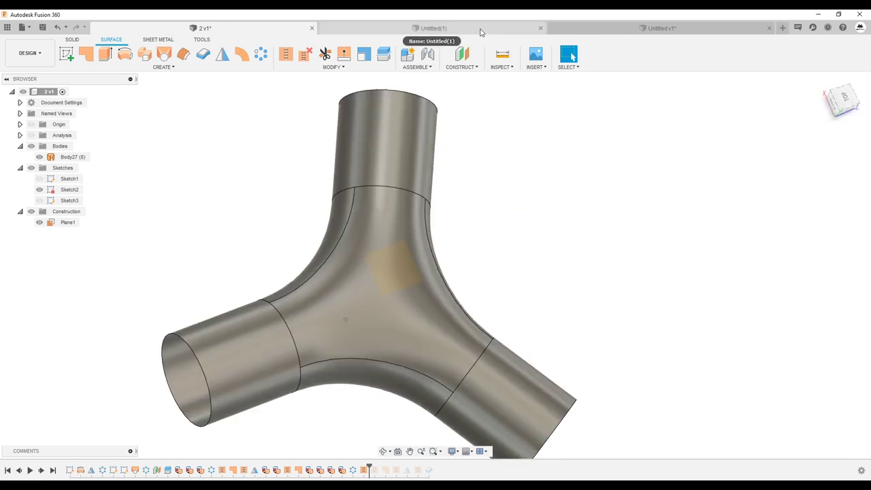
left_click(480, 32)
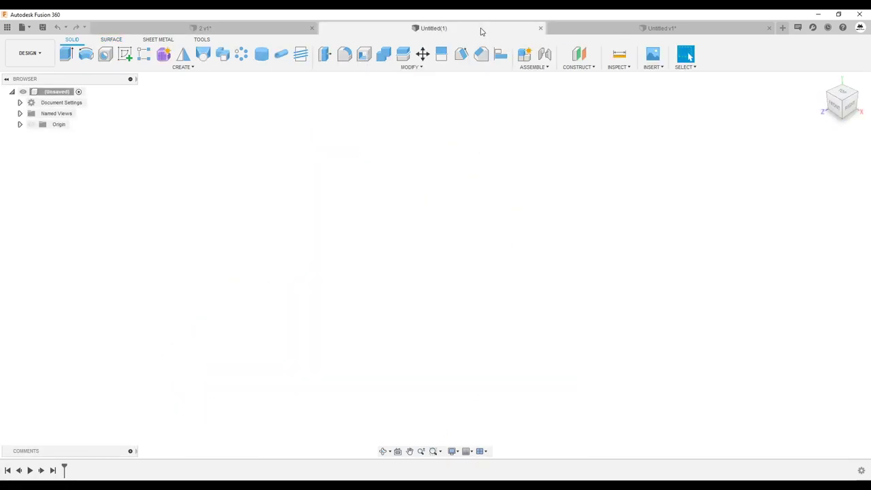
- Start a sketch on the horizontal plane and draw a vertical line up from the origin
left_click(125, 54)
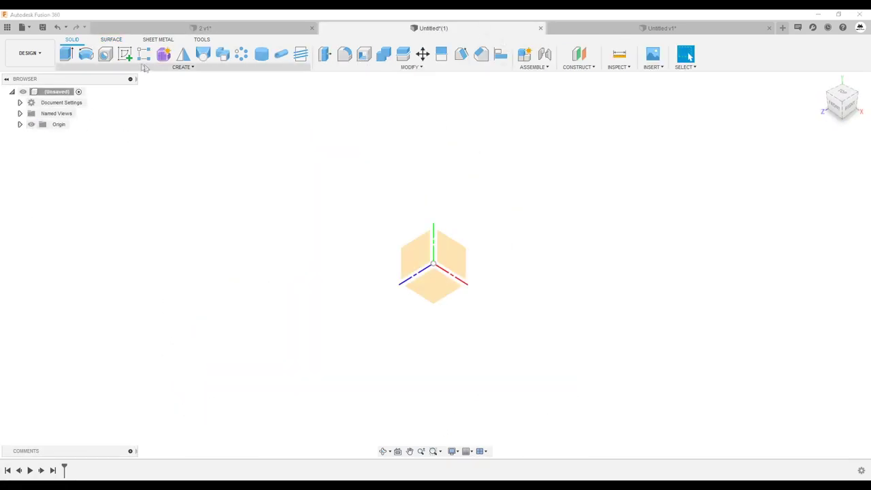
left_click(447, 279)
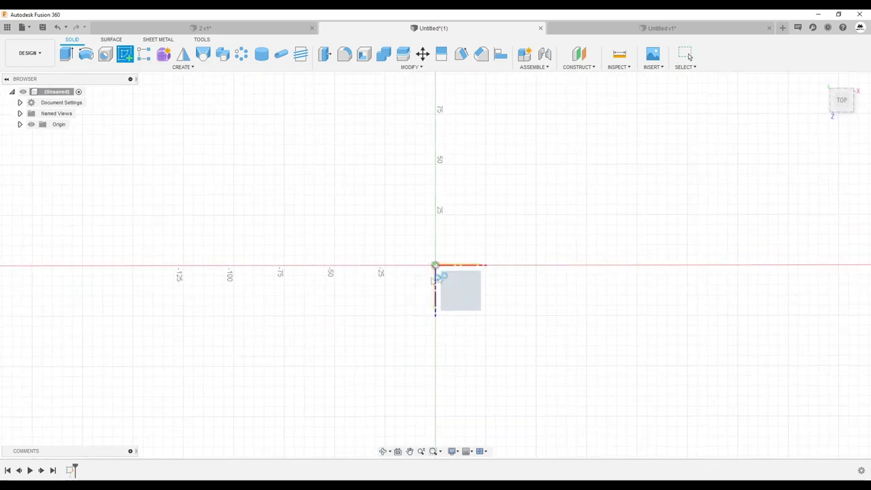
left_click(435, 265)
left_click(435, 156)
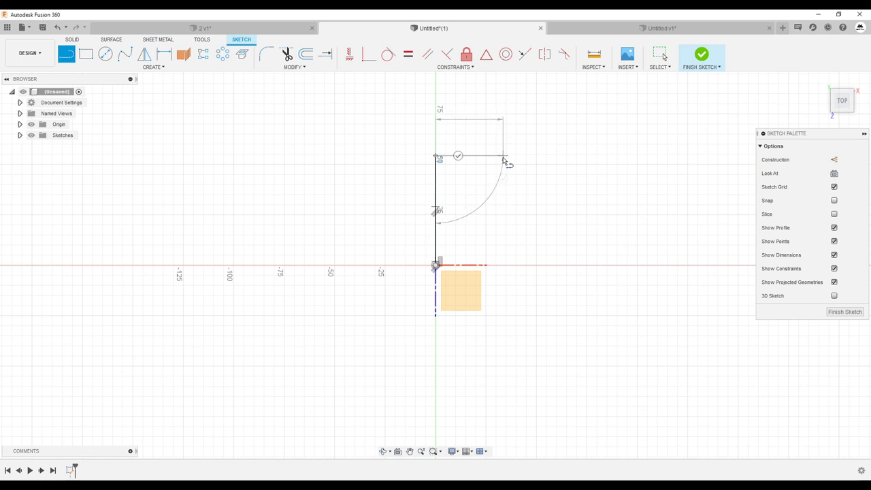
scroll(504, 160, "down", 2)
left_click_drag(503, 160, 504, 92)
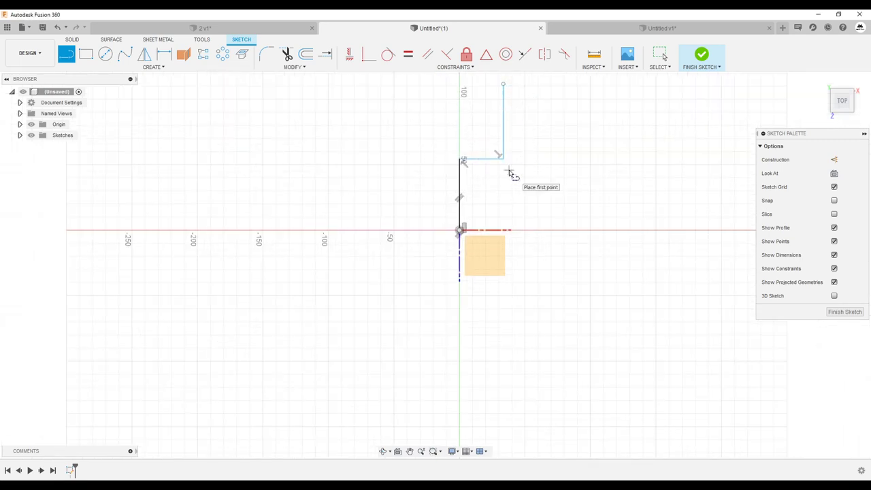
scroll(485, 170, "up", 2)
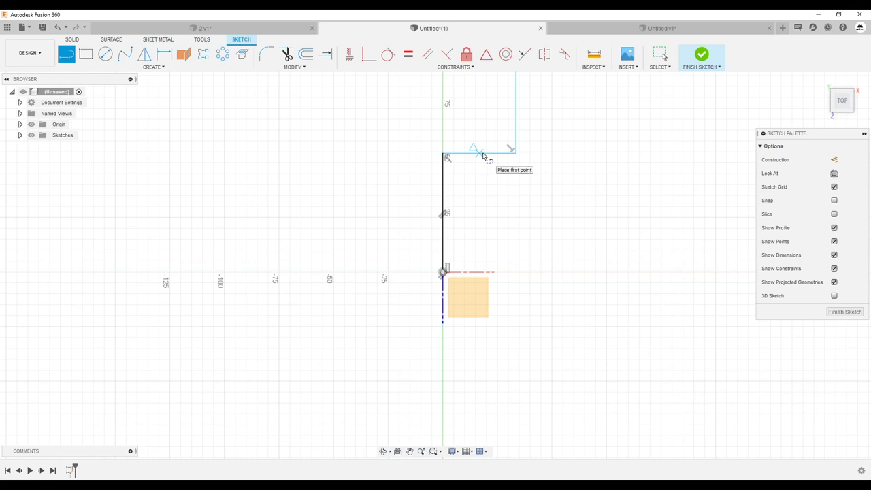
- Dimension the horizontal step at 30 mm, finish Sketch1, then reopen it for editing
left_click(488, 155)
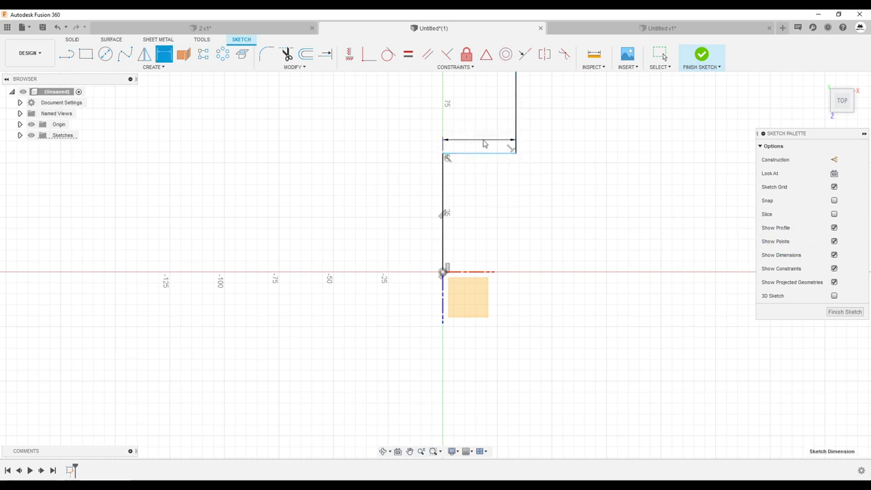
left_click(489, 140)
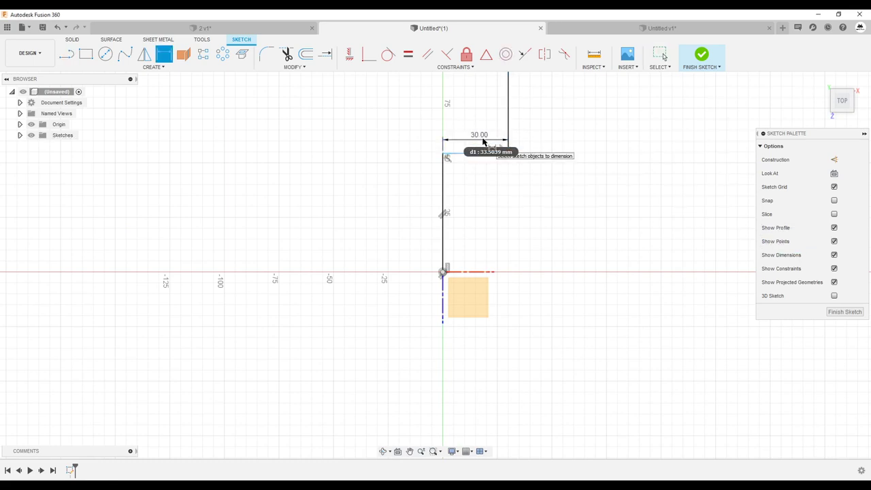
scroll(431, 195, "down", 2)
scroll(431, 195, "down", 2)
left_click(836, 312)
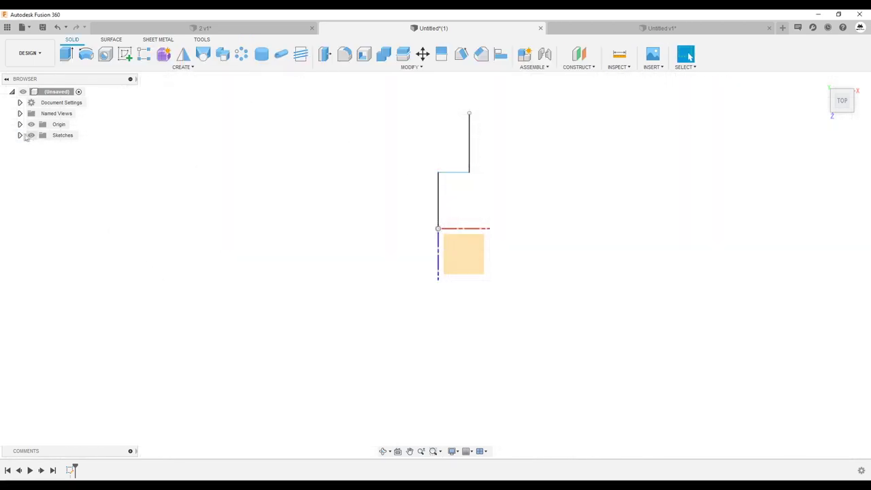
right_click(69, 151)
left_click(102, 169)
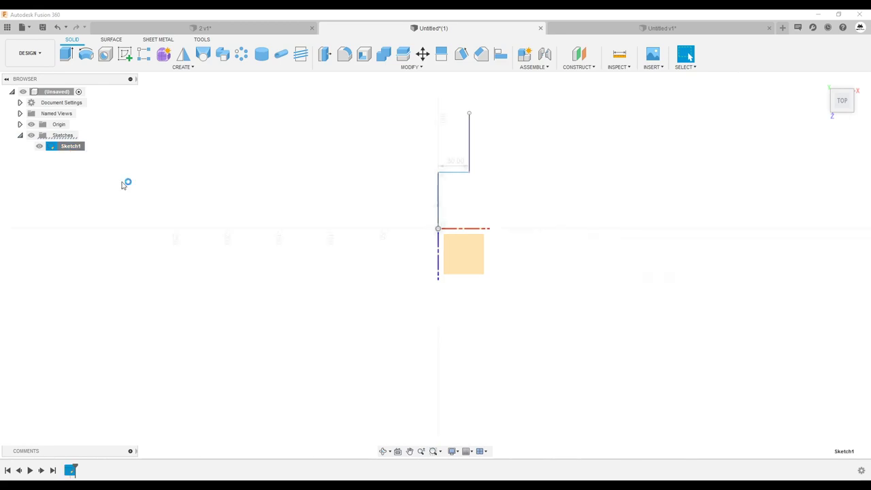
left_click(224, 57)
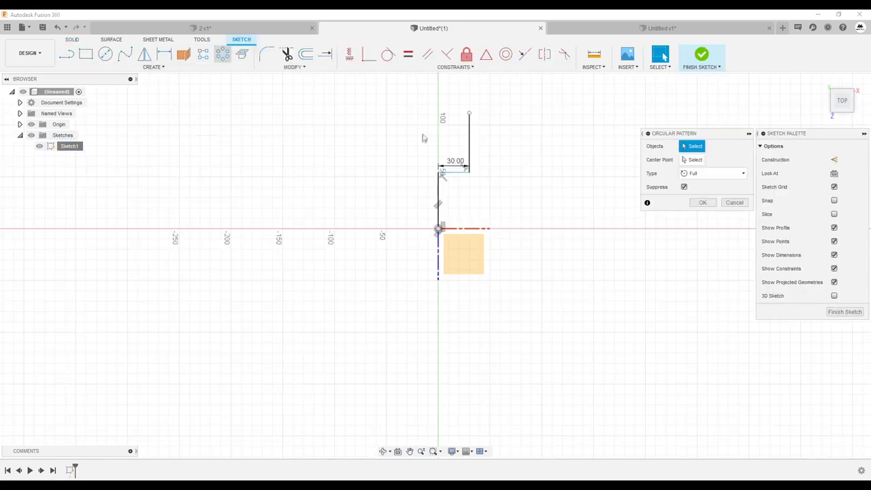
left_click(470, 138)
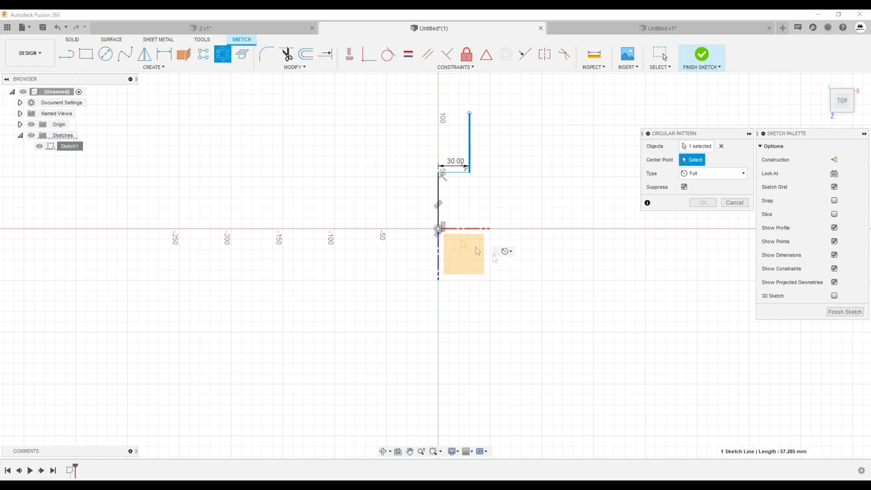
left_click(438, 228)
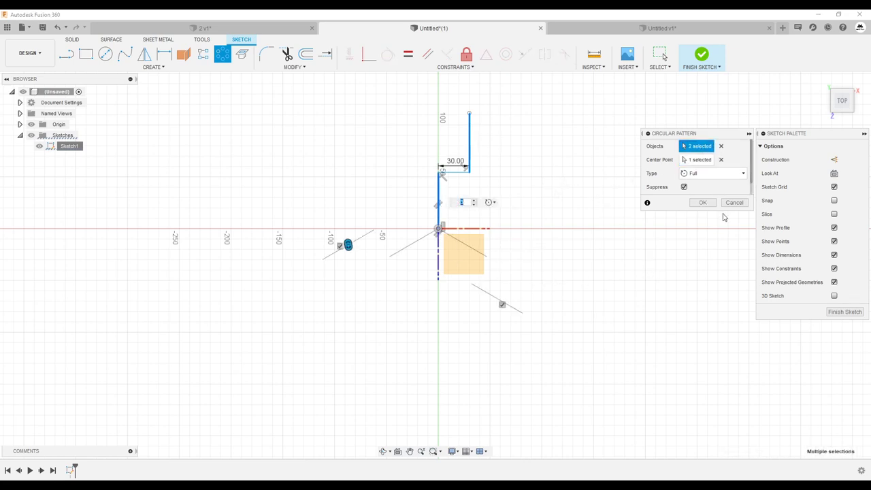
left_click(734, 203)
left_click(844, 312)
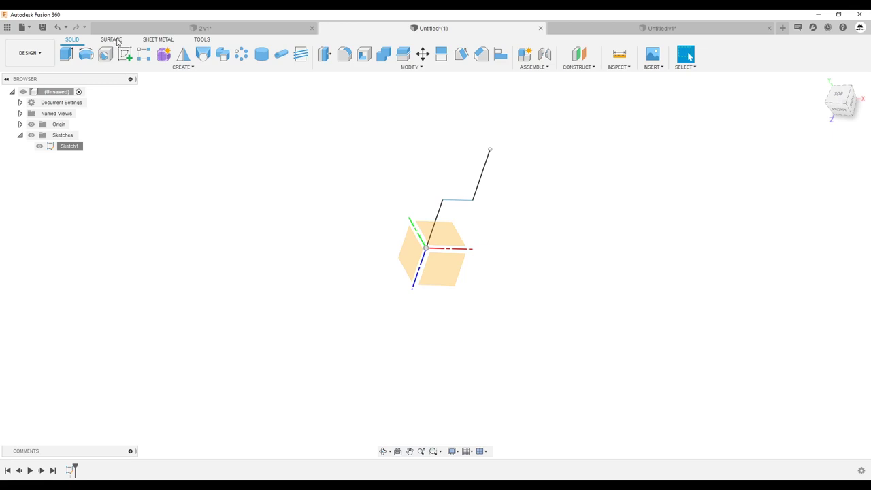
left_click(112, 39)
left_click(130, 54)
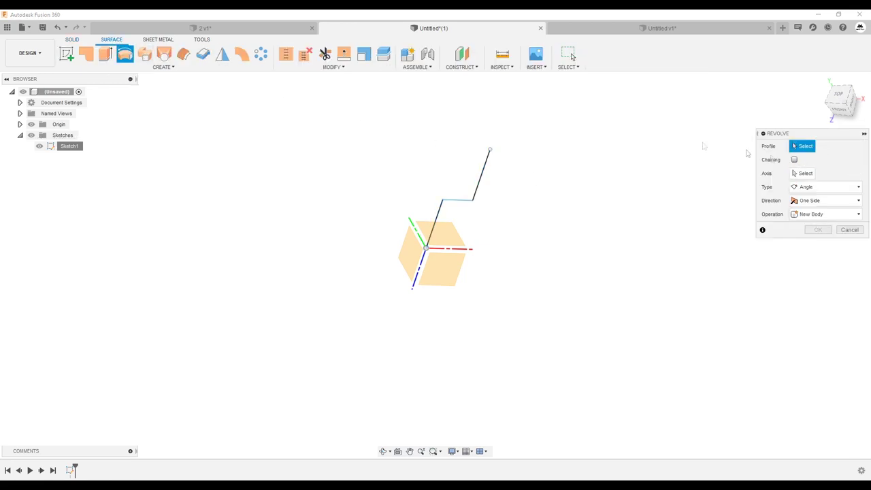
- Revolve the upper sketch line around the red axis into an arched half-pipe surface
left_click(849, 231)
left_click(129, 55)
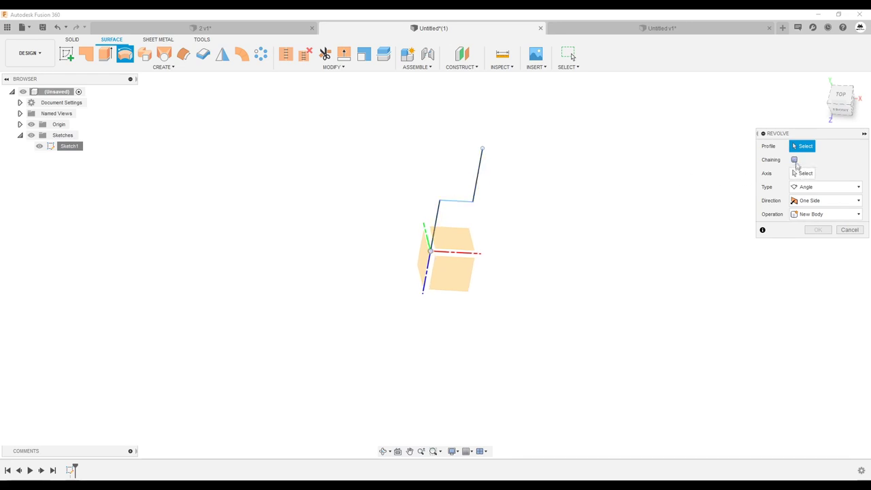
left_click(479, 173)
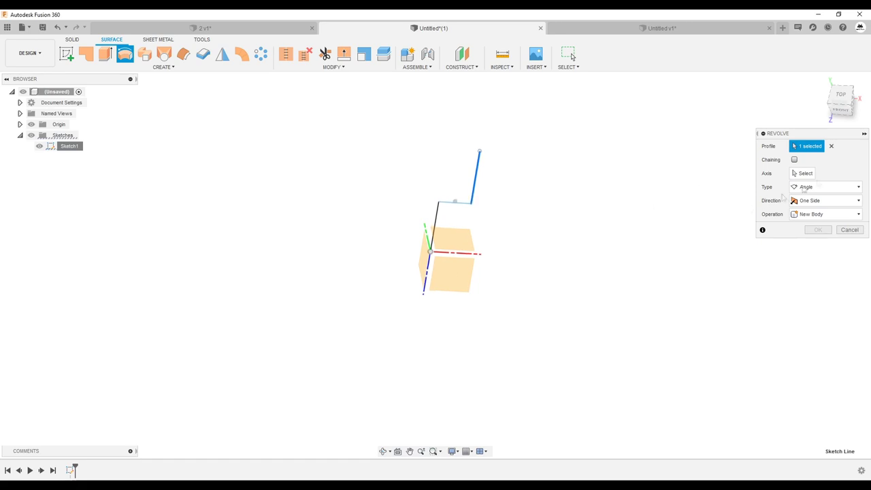
left_click(811, 175)
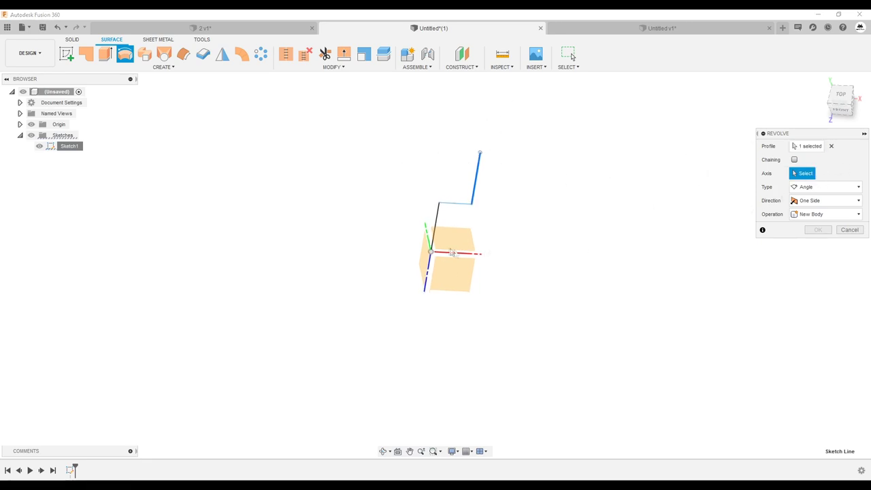
left_click(435, 233)
type("180")
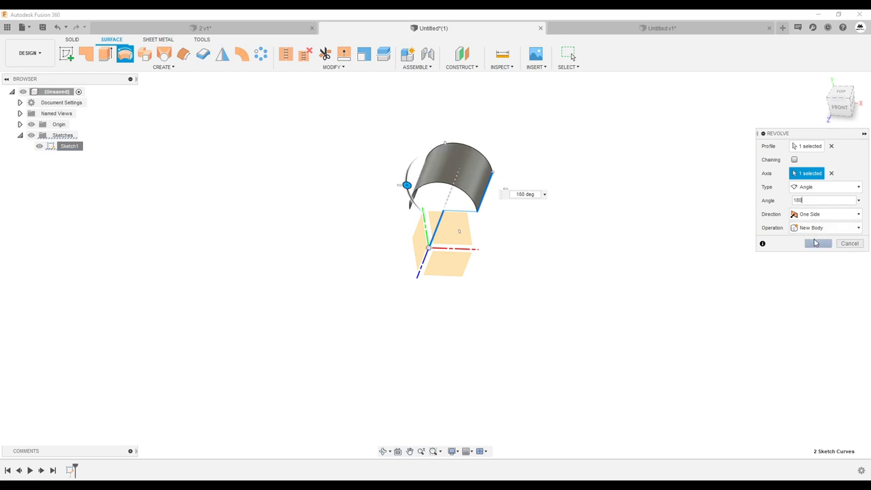
left_click(816, 243)
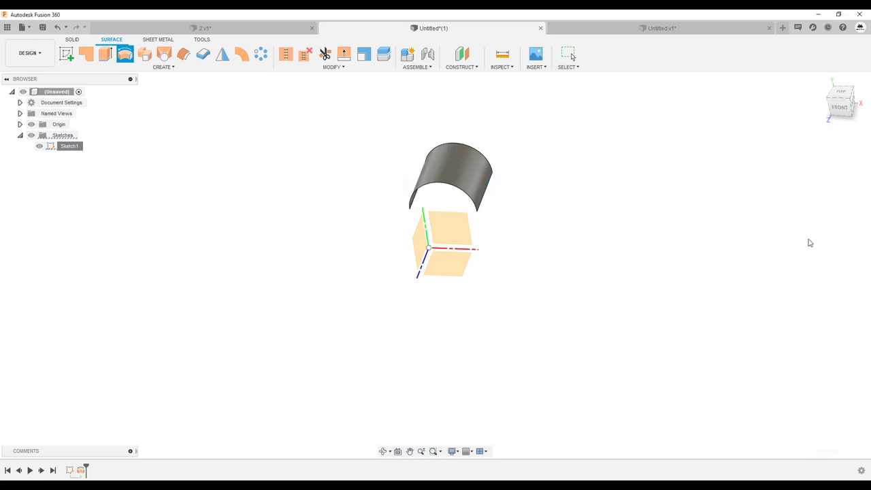
left_click(383, 54)
- Split the arched surface into two halves along the side origin plane
left_click(458, 171)
left_click(833, 159)
left_click(419, 246)
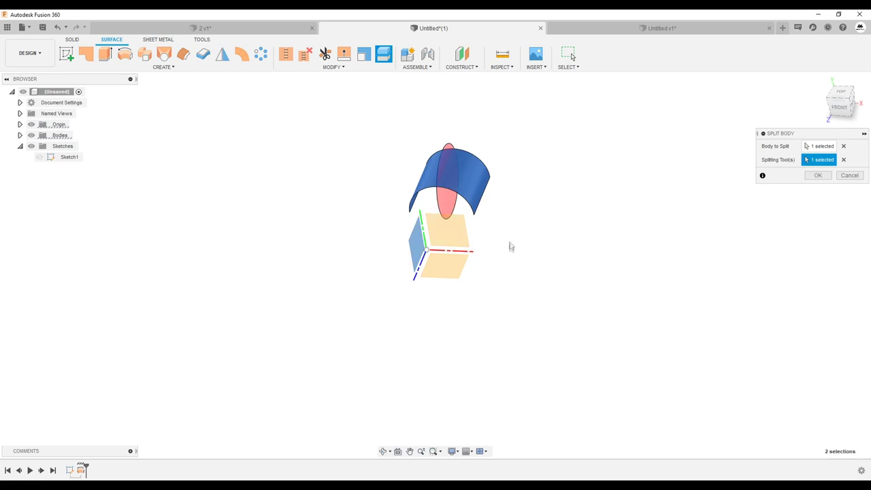
left_click(817, 174)
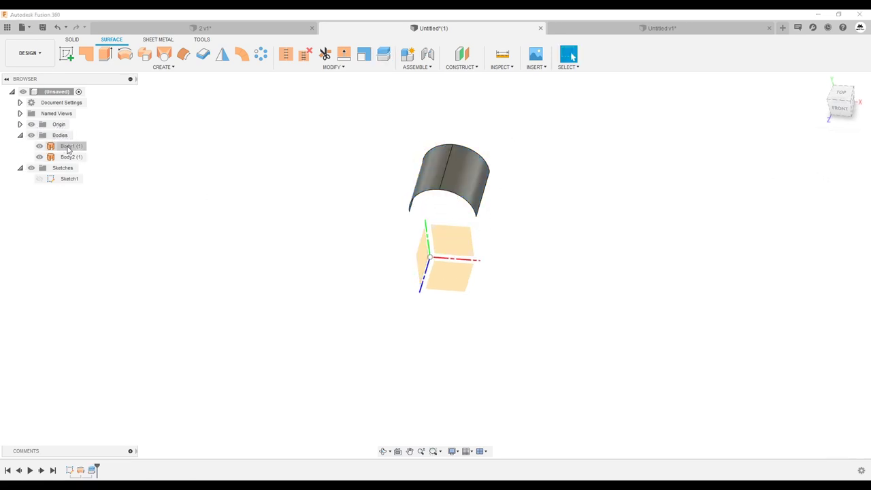
- Circular-pattern both surface halves three times about the vertical axis
left_click(224, 59)
left_click(262, 54)
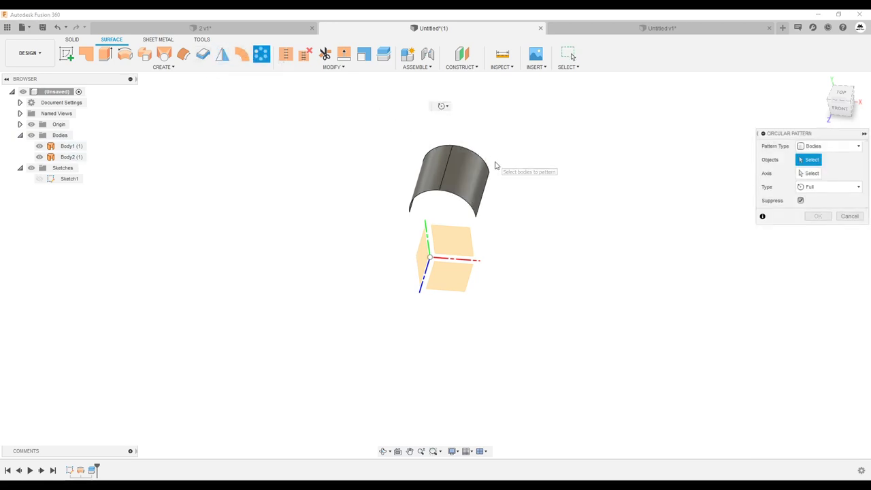
left_click(476, 173)
left_click(432, 174)
left_click(808, 176)
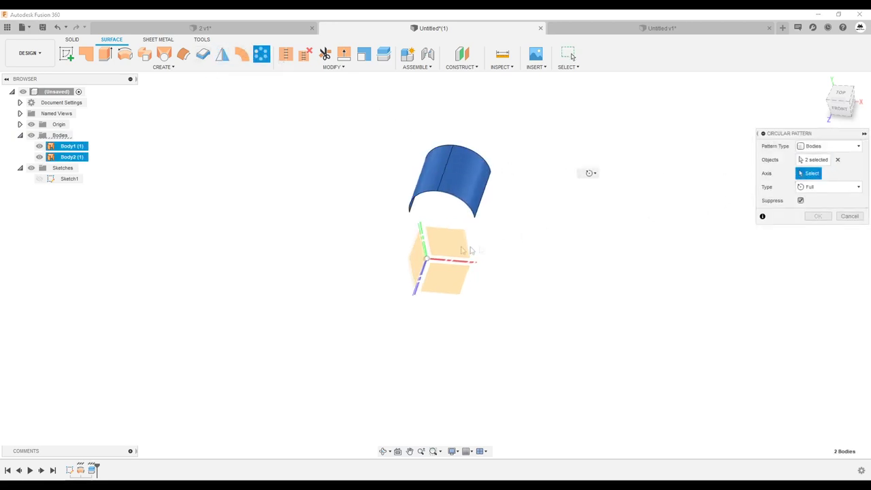
middle_click_drag(485, 247, 449, 252, "shift")
left_click(421, 245)
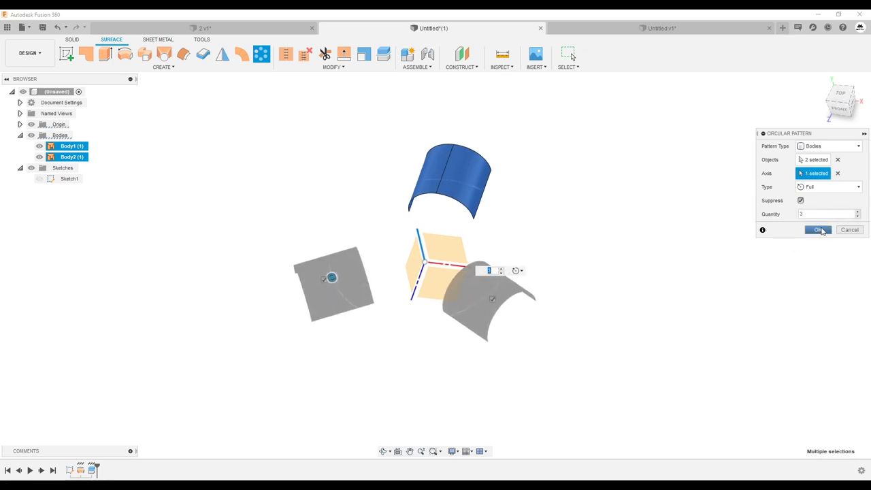
left_click(818, 229)
middle_click_drag(801, 220, 706, 207, "shift")
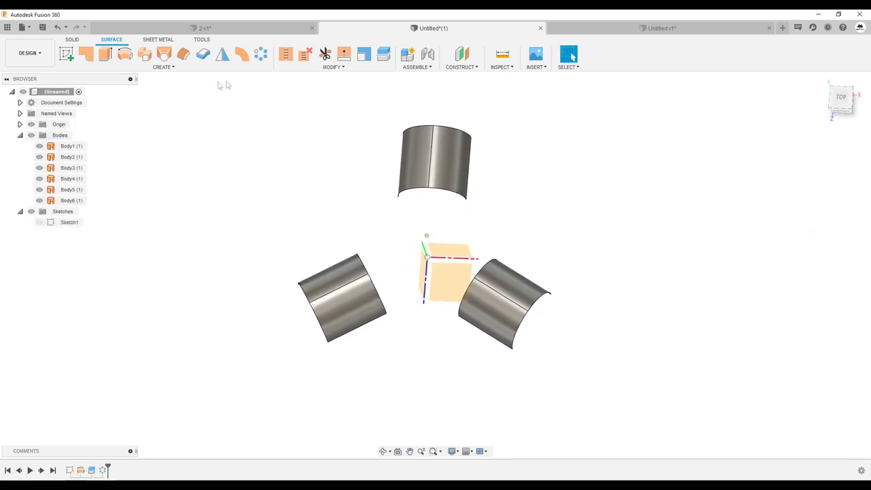
left_click(164, 54)
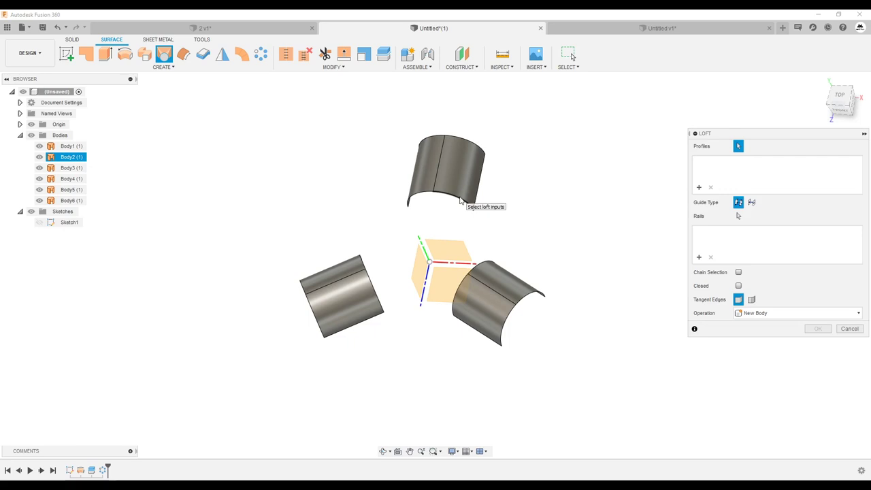
left_click(463, 202)
left_click(479, 268)
middle_click_drag(479, 273, 472, 320, "shift")
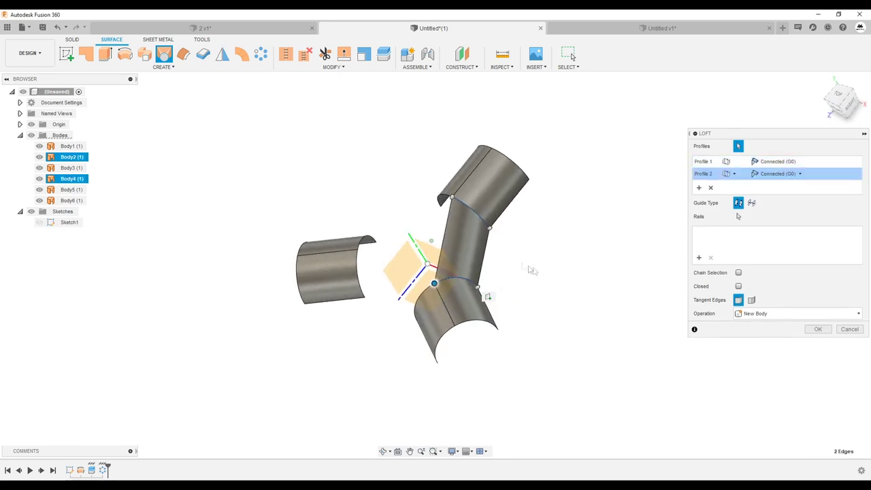
left_click(800, 161)
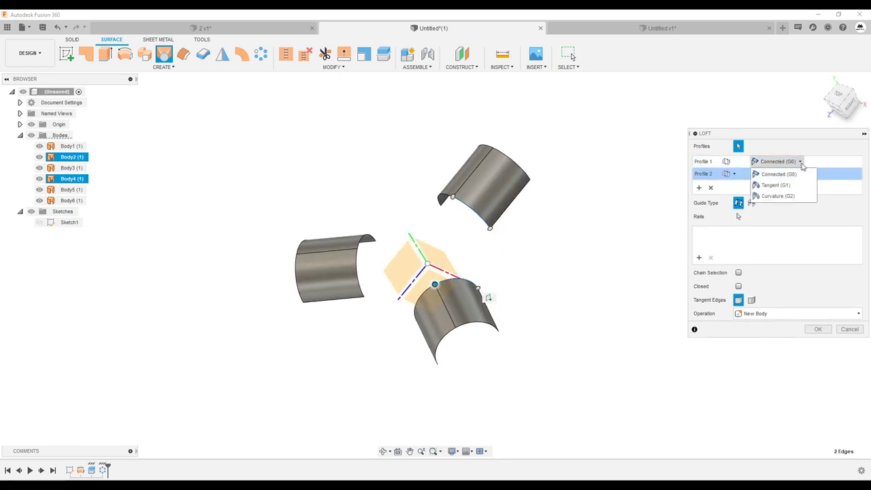
left_click(801, 195)
left_click(799, 174)
left_click(778, 209)
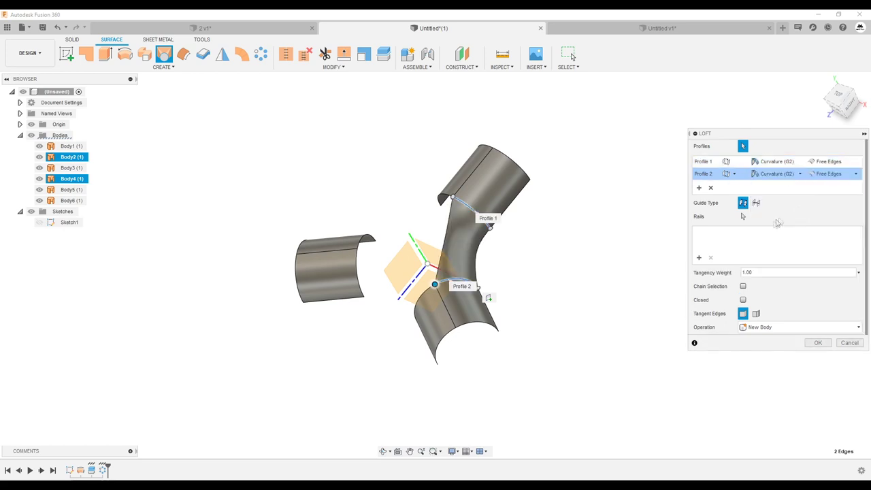
mouse_move(477, 313)
middle_mouse_down("shift")
mouse_move(461, 295)
mouse_move(465, 265)
mouse_move(451, 285)
mouse_move(421, 242)
mouse_move(466, 235)
middle_mouse_up("shift")
scroll(465, 261, "up", 3)
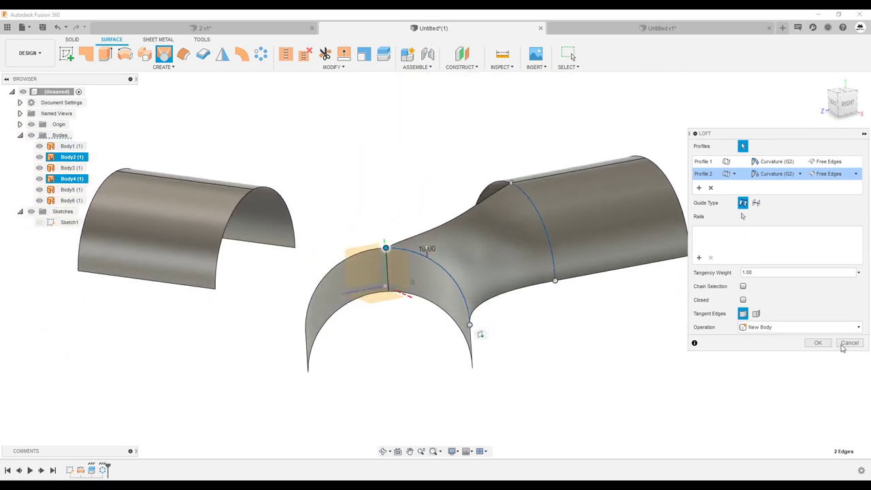
left_click(849, 342)
mouse_move(818, 336)
middle_mouse_down("shift")
mouse_move(686, 255)
mouse_move(398, 211)
mouse_move(286, 170)
middle_mouse_up("shift")
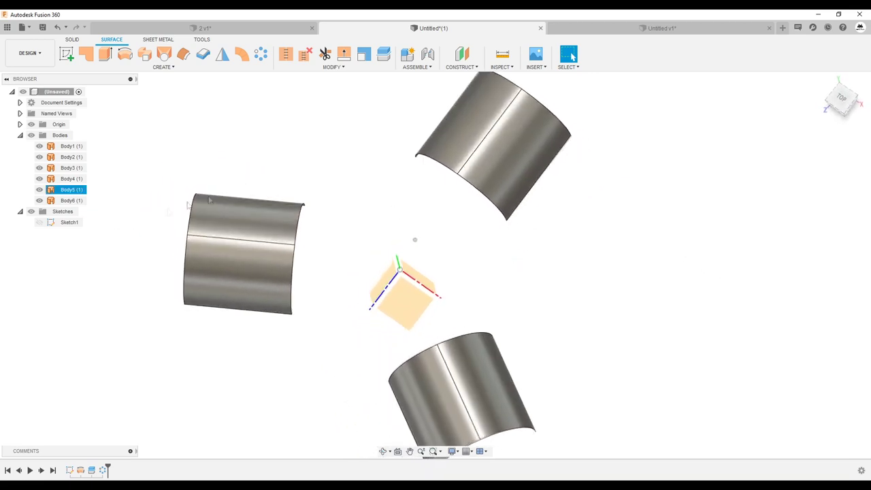
left_click(66, 54)
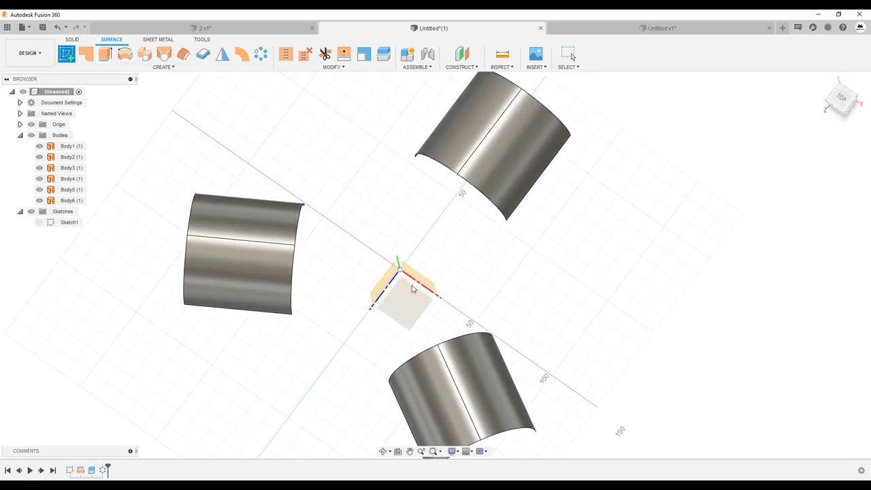
- Sketch on the top plane and project the top and lower-right pipe halves, Body2 and Body4
left_click(412, 301)
scroll(354, 312, "down", 3)
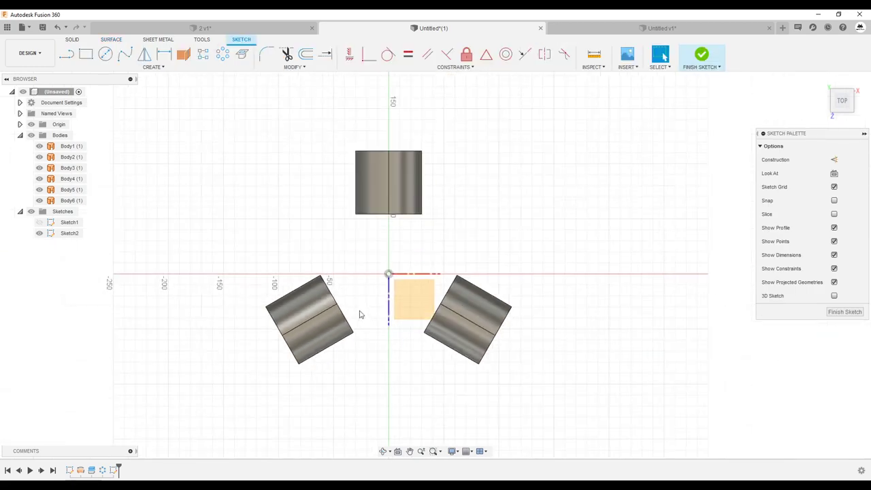
key("p")
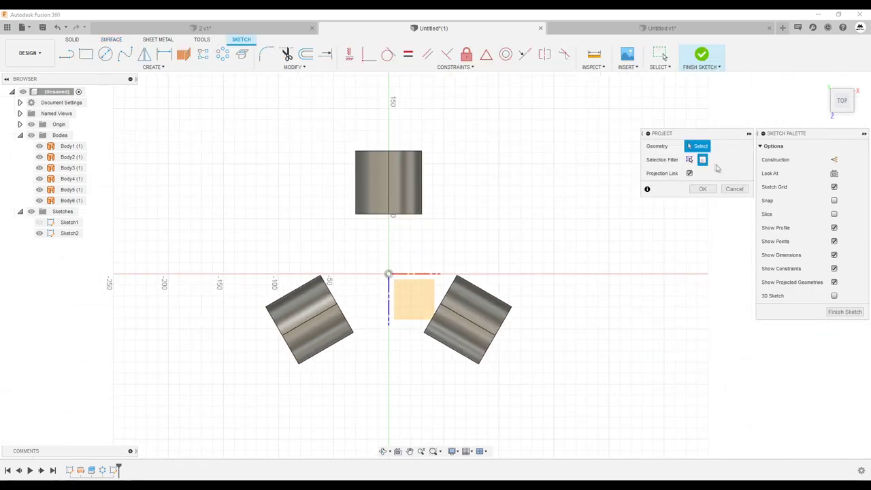
left_click(408, 182)
left_click(476, 299)
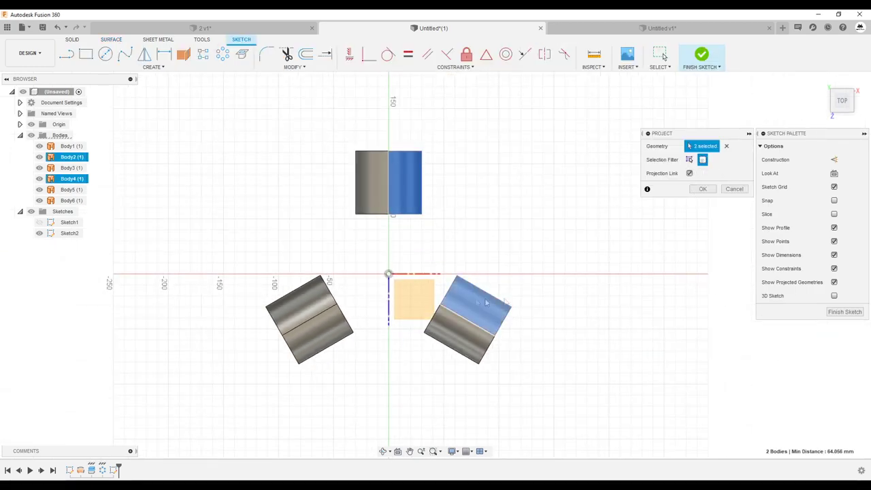
left_click(703, 189)
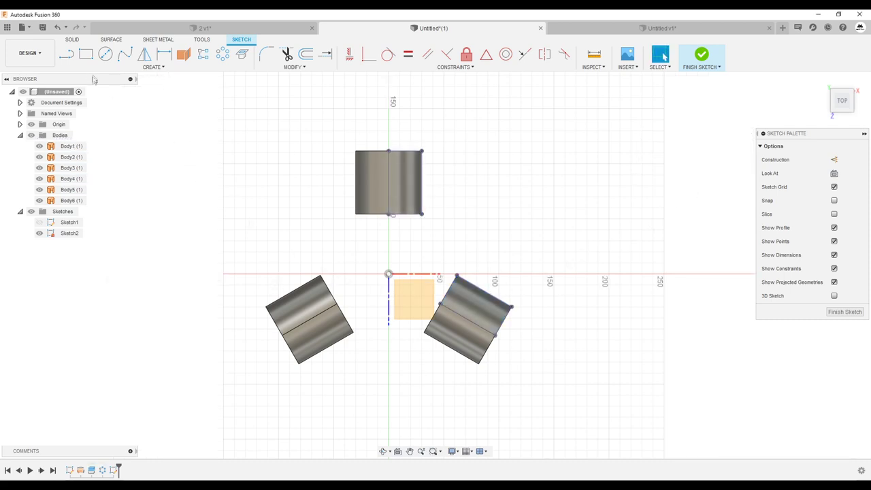
left_click(128, 58)
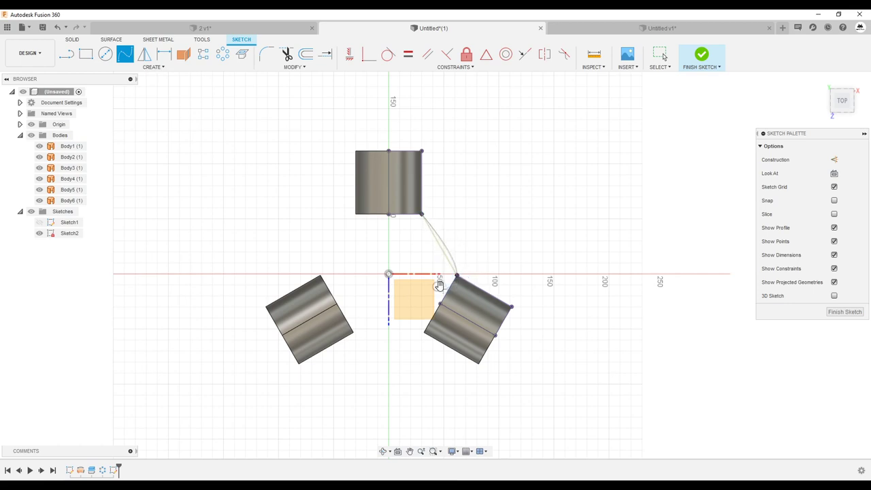
- Constrain the spline's two end handles to equal length and finish Sketch2
middle_click_drag(507, 272, 452, 280, "shift")
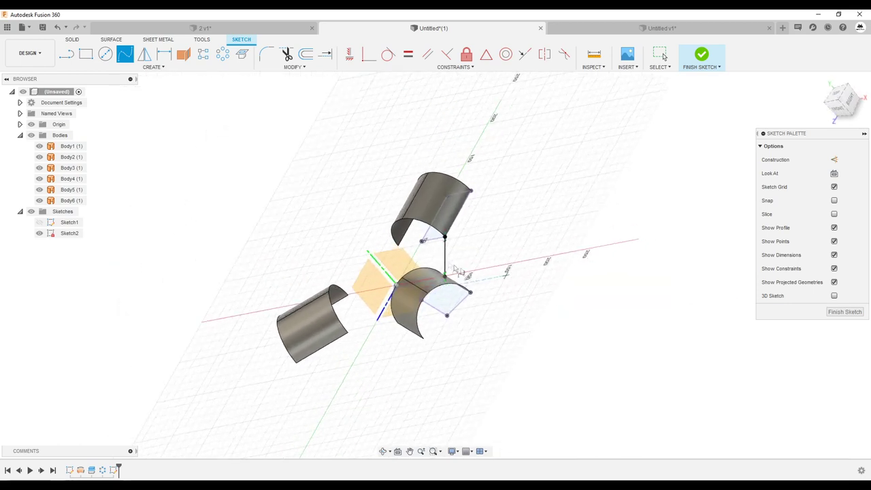
mouse_move(452, 280)
middle_mouse_down("shift")
mouse_move(677, 193)
mouse_move(643, 217)
middle_mouse_up("shift")
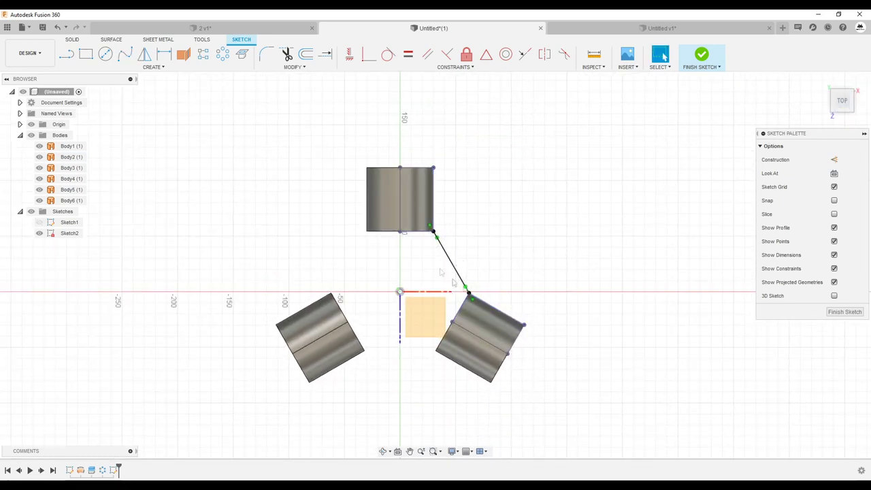
scroll(468, 289, "up", 1)
scroll(468, 289, "up", 3)
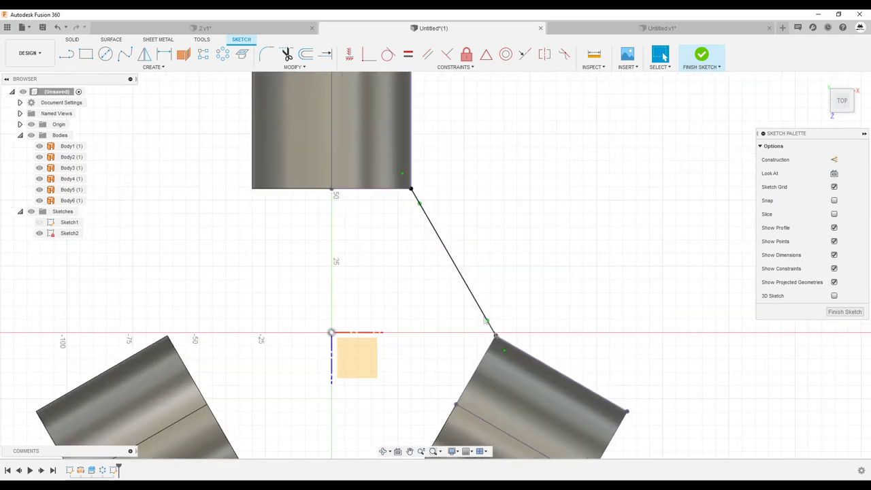
left_click(400, 165)
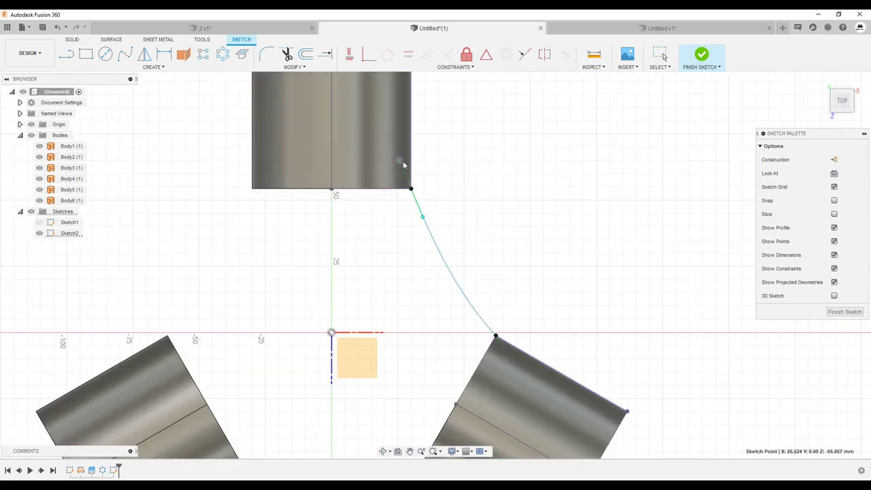
left_click(458, 199)
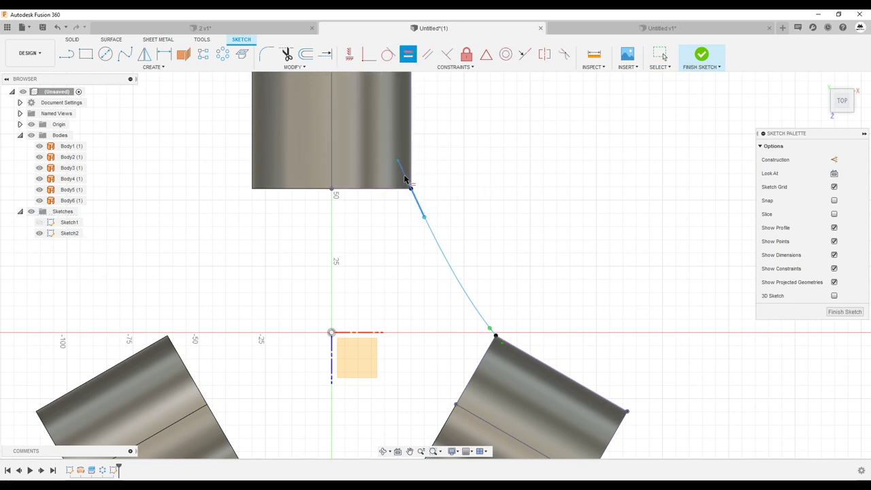
scroll(497, 345, "up", 3)
left_click(497, 344)
scroll(496, 340, "down", 4)
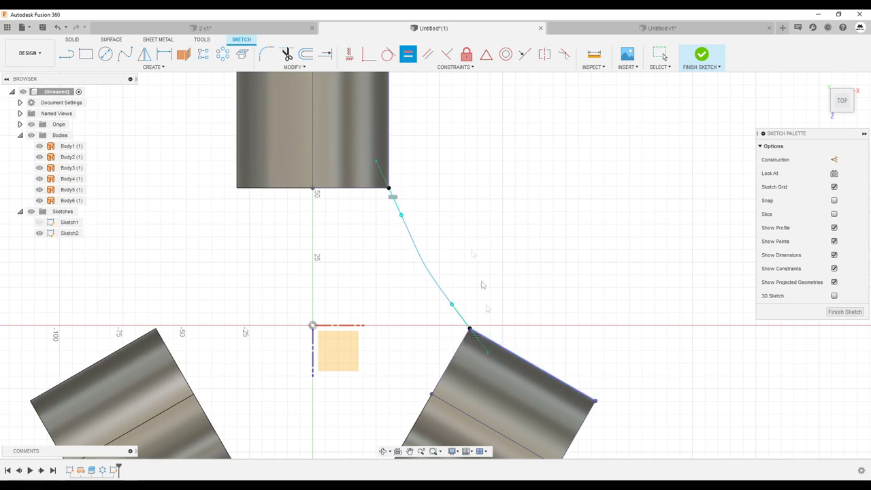
key("Escape")
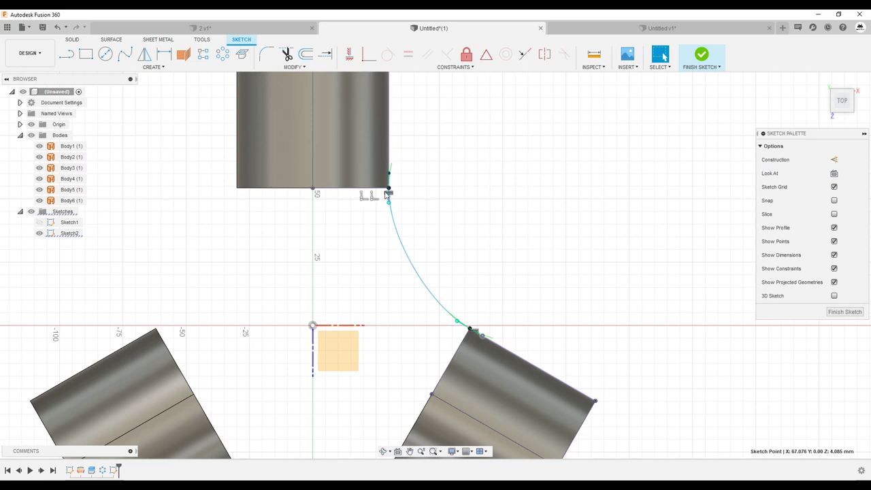
left_click(842, 312)
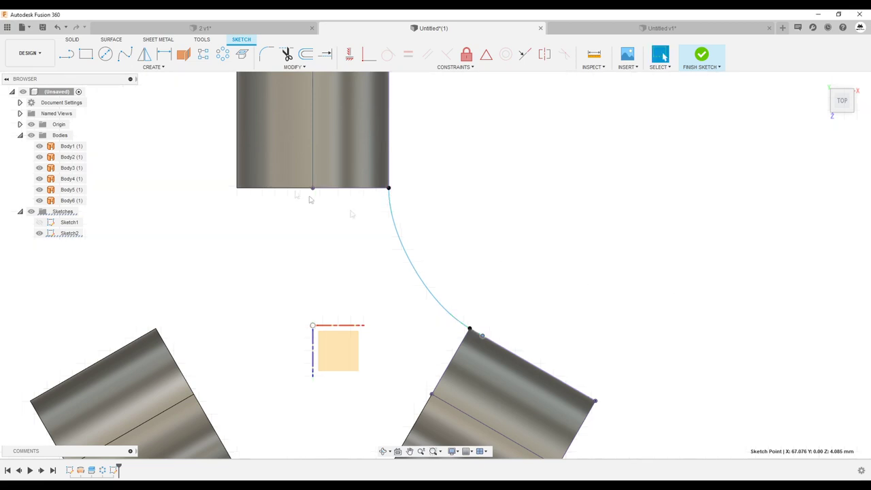
- Loft a surface from the top pipe's edge to the lower pipe's edge along the blue spline rail
left_click(164, 54)
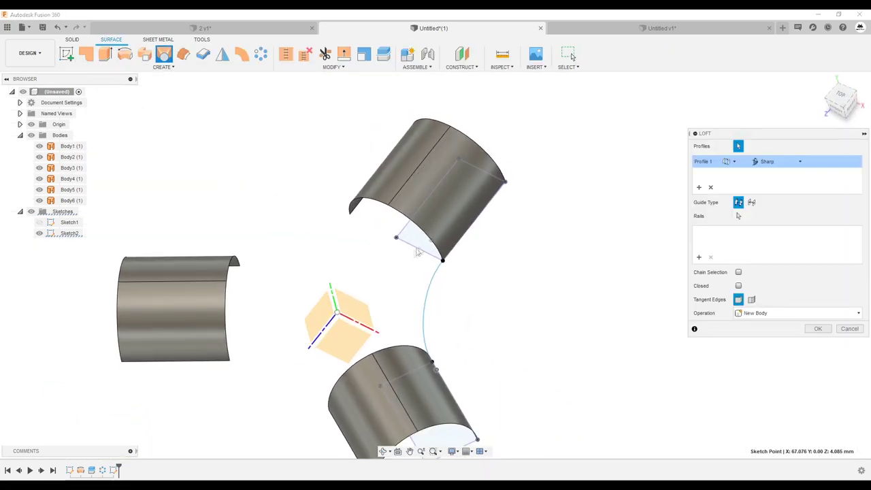
left_click(429, 241)
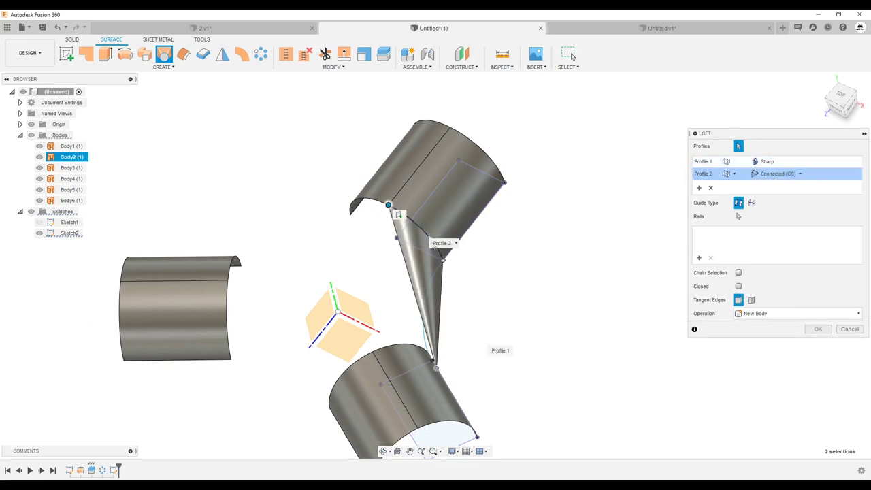
left_click(711, 188)
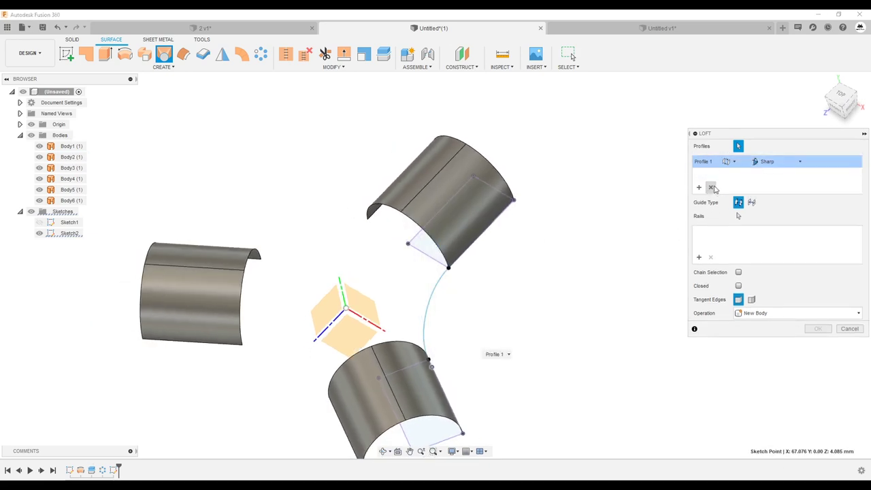
left_click(421, 230)
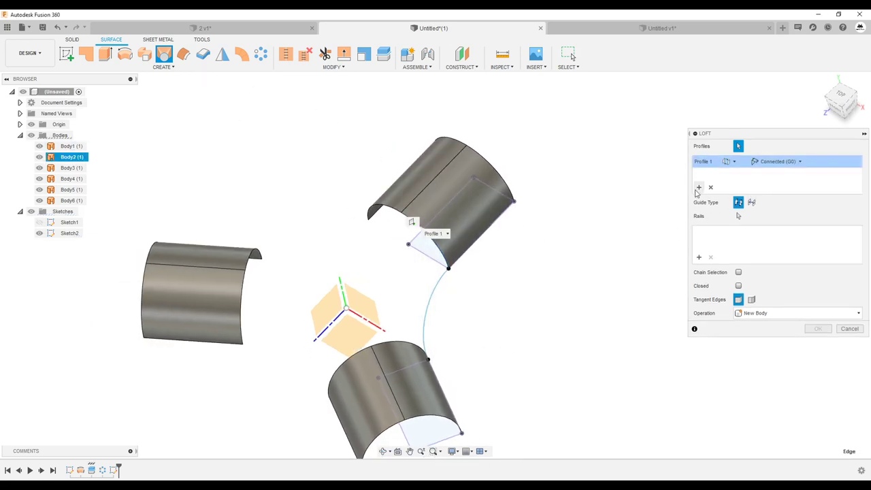
left_click(402, 345)
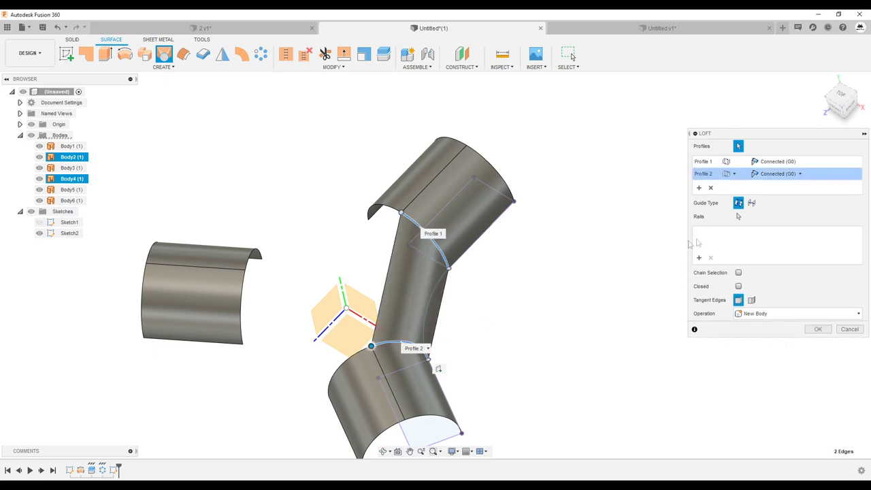
left_click(427, 312)
middle_click_drag(427, 312, 696, 346, "shift")
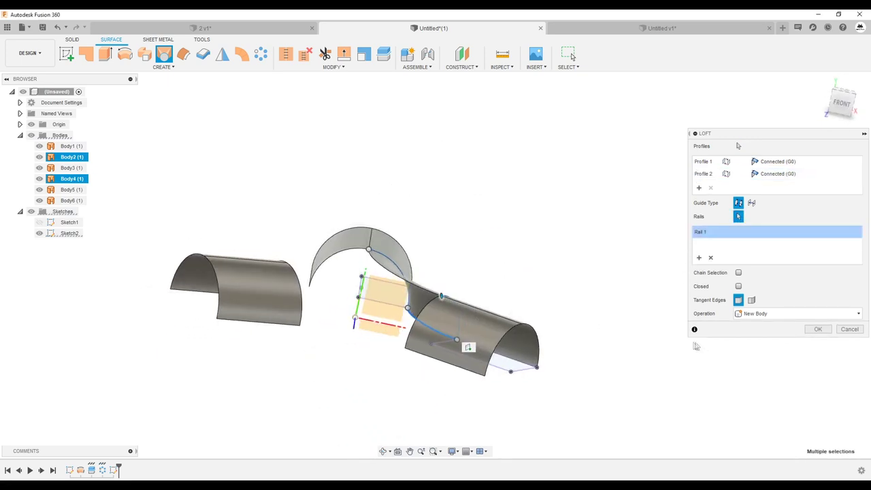
left_click(817, 329)
middle_click_drag(742, 323, 492, 233, "shift")
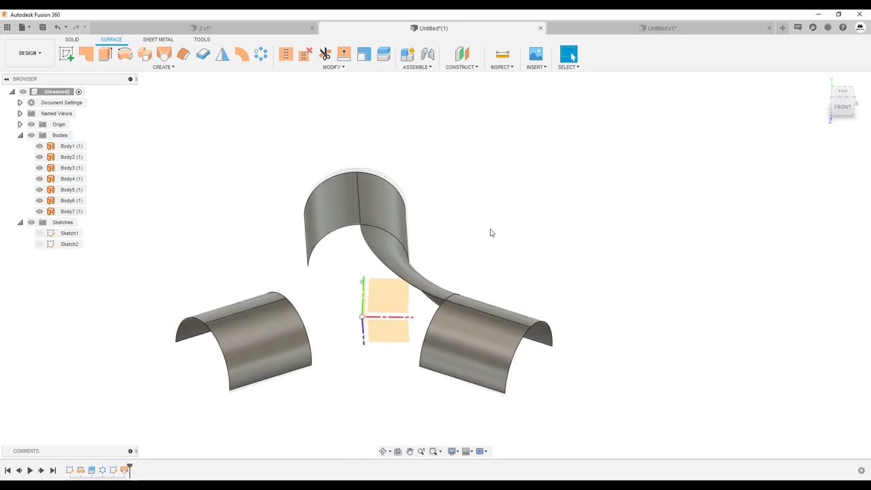
- Mirror the lofted Body7 into copies, cancel Stitch, and switch to the finished tube document
left_click(222, 55)
key("Return")
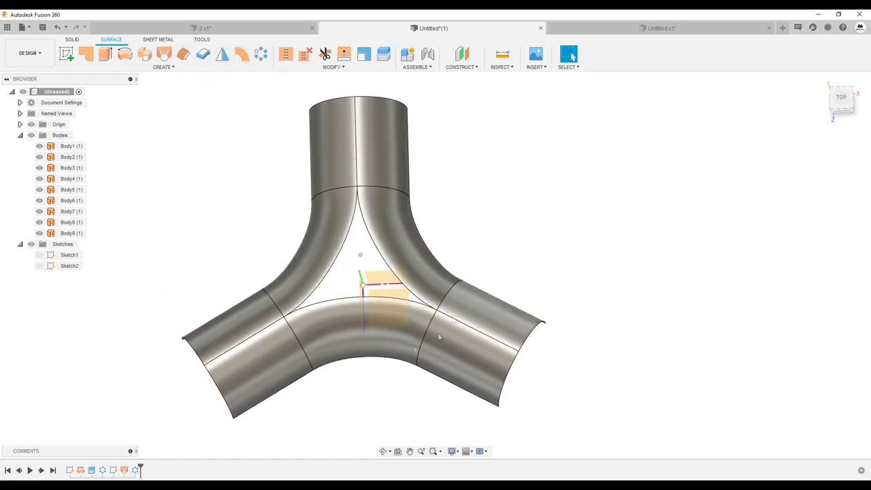
left_click(286, 55)
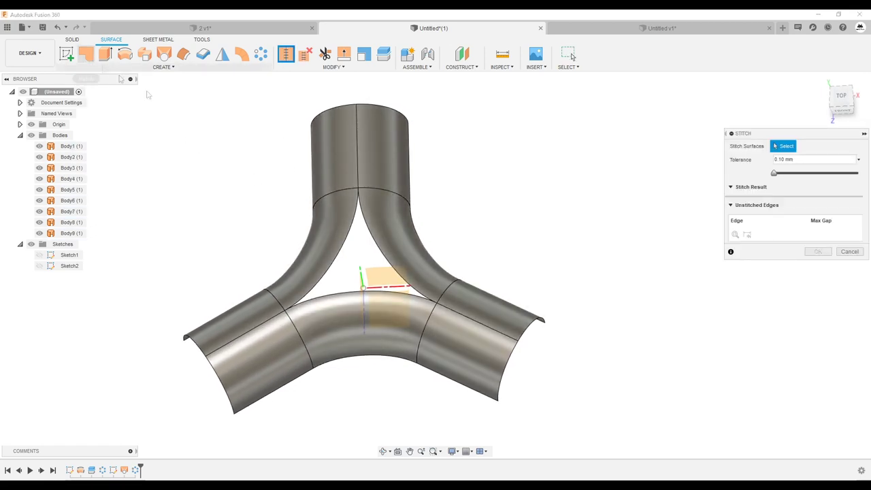
left_click(851, 252)
left_click(680, 28)
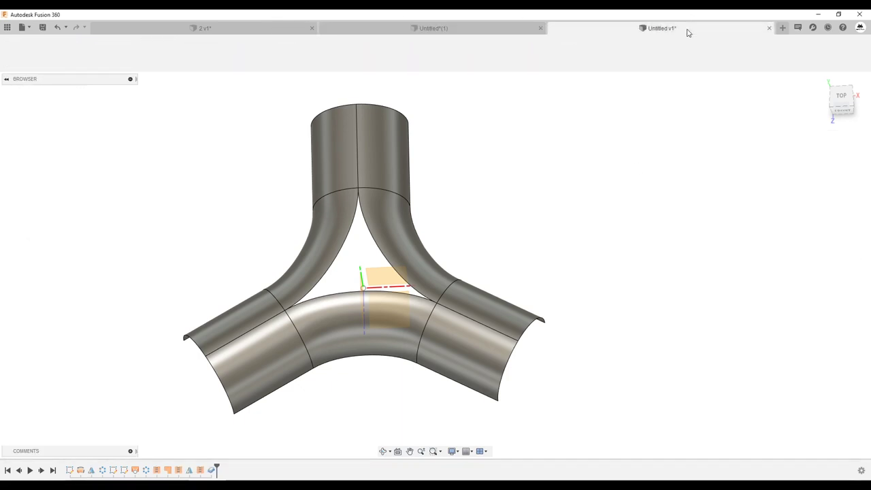
mouse_move(408, 285)
middle_mouse_down("shift")
mouse_move(439, 232)
mouse_move(438, 261)
middle_mouse_up("shift")
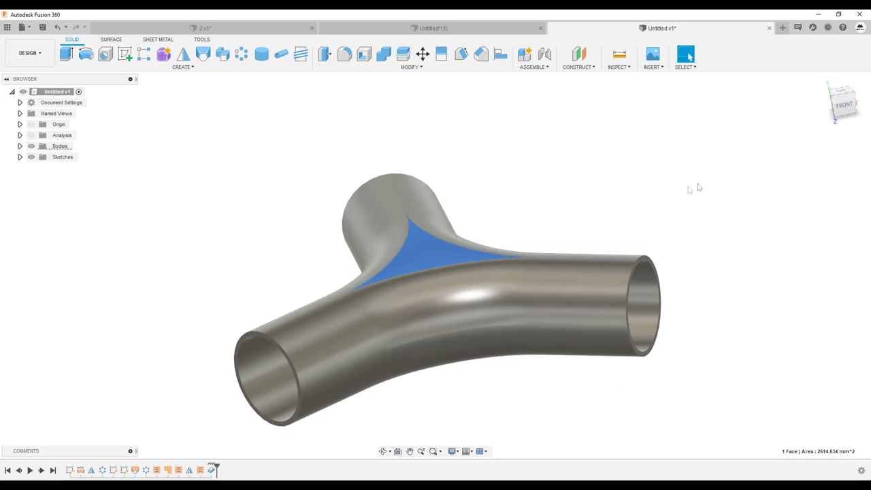
left_click(404, 29)
mouse_move(451, 100)
middle_mouse_down("shift")
mouse_move(425, 235)
mouse_move(458, 204)
middle_mouse_up("shift")
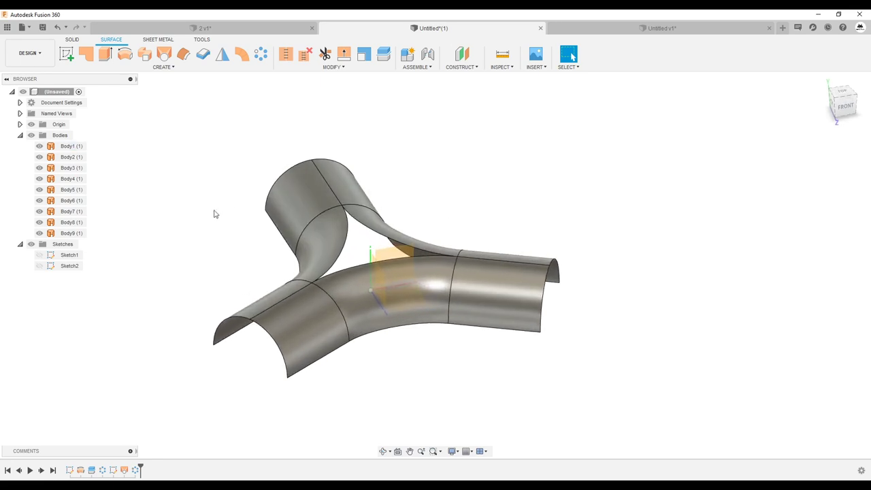
- Undo the mirror to remove the mirrored copies of the lofted surface
key("ctrl+z")
mouse_move(464, 215)
middle_mouse_down("shift")
mouse_move(443, 225)
mouse_move(433, 208)
middle_mouse_up("shift")
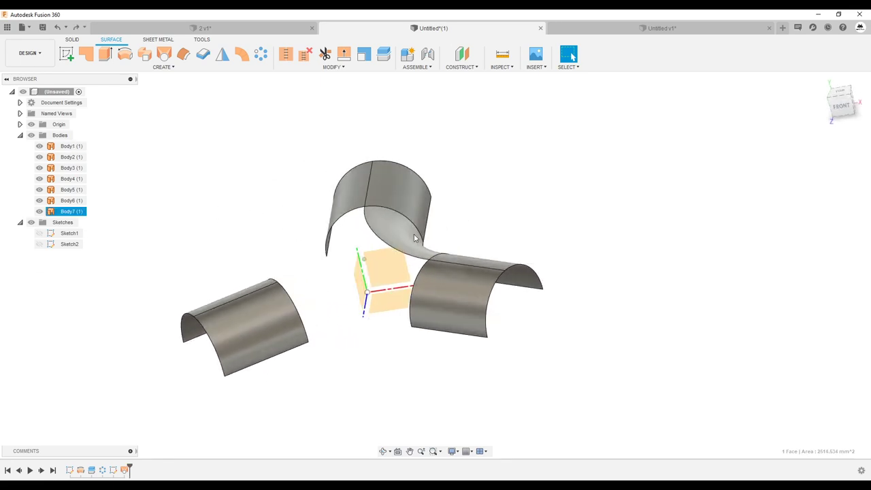
left_click(433, 207)
middle_click_drag(583, 196, 585, 190, "shift")
- Create a construction plane offset 25 mm from the XZ plane
left_click(603, 196)
left_click(462, 54)
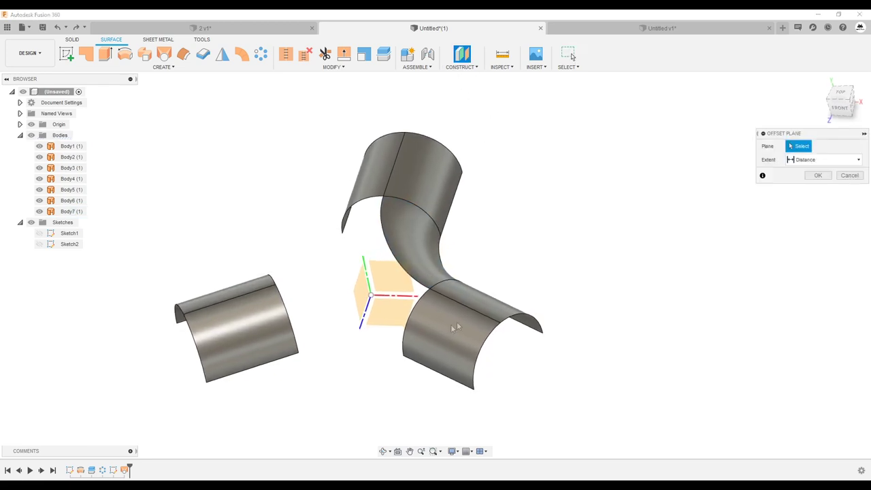
left_click(384, 310)
middle_click_drag(453, 327, 490, 300, "shift")
left_click(841, 104)
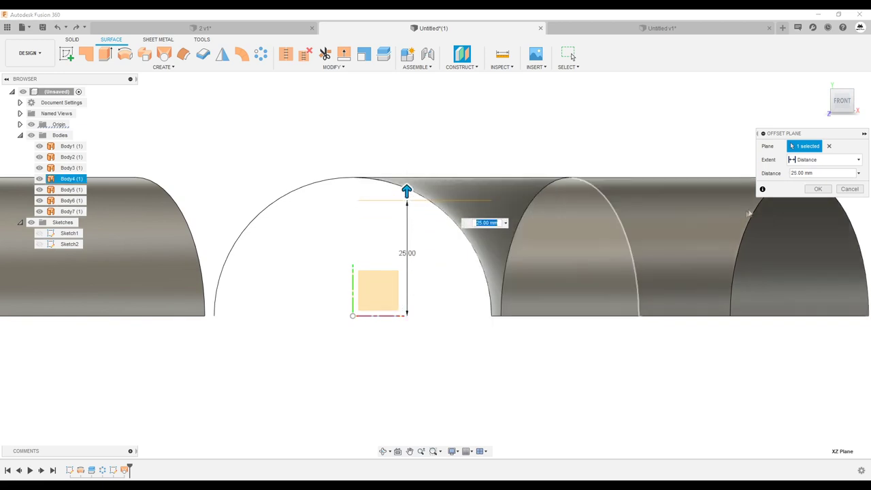
left_click(818, 188)
mouse_move(787, 174)
middle_mouse_down("shift")
mouse_move(564, 243)
mouse_move(564, 233)
mouse_move(412, 247)
mouse_move(432, 249)
mouse_move(396, 62)
middle_mouse_up("shift")
- Set up Split Body with Body7 as the body and the offset plane as the tool
left_click(383, 55)
left_click(71, 211)
mouse_move(408, 272)
middle_mouse_down("shift")
mouse_move(834, 185)
mouse_move(476, 235)
mouse_move(403, 269)
middle_mouse_up("shift")
left_click(403, 269)
mouse_move(455, 241)
middle_mouse_down("shift")
mouse_move(587, 238)
mouse_move(814, 193)
middle_mouse_up("shift")
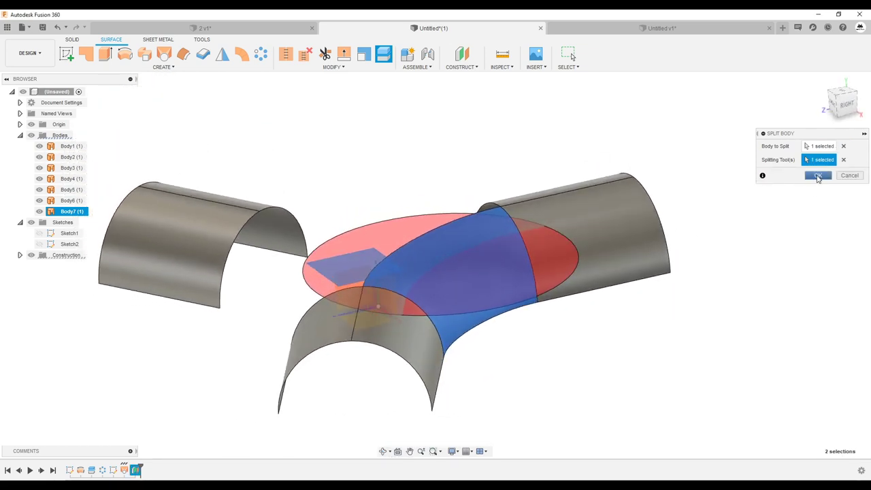
- Split Body7 at the offset plane and hide the cut-off piece, Body8
left_click(817, 175)
middle_click_drag(403, 247, 451, 251, "shift")
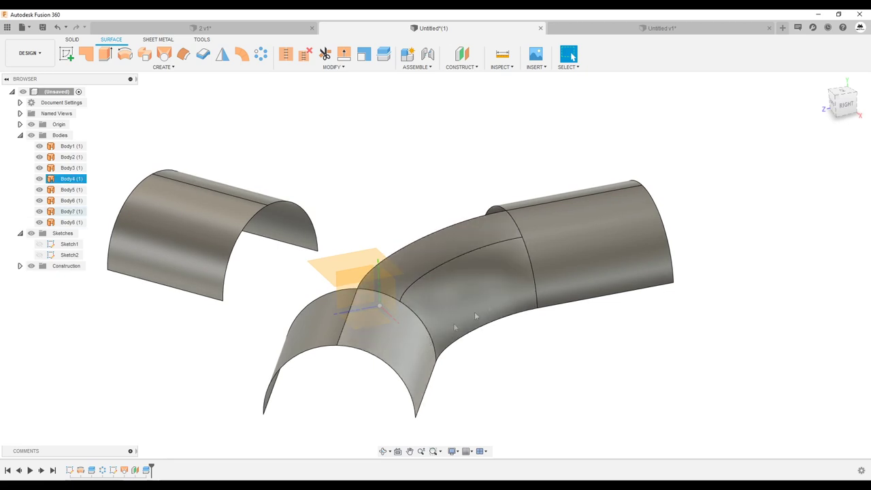
middle_click_drag(496, 280, 465, 246, "shift")
left_click(466, 246)
left_click(39, 223)
mouse_move(430, 169)
middle_mouse_down("shift")
mouse_move(325, 178)
mouse_move(309, 153)
middle_mouse_up("shift")
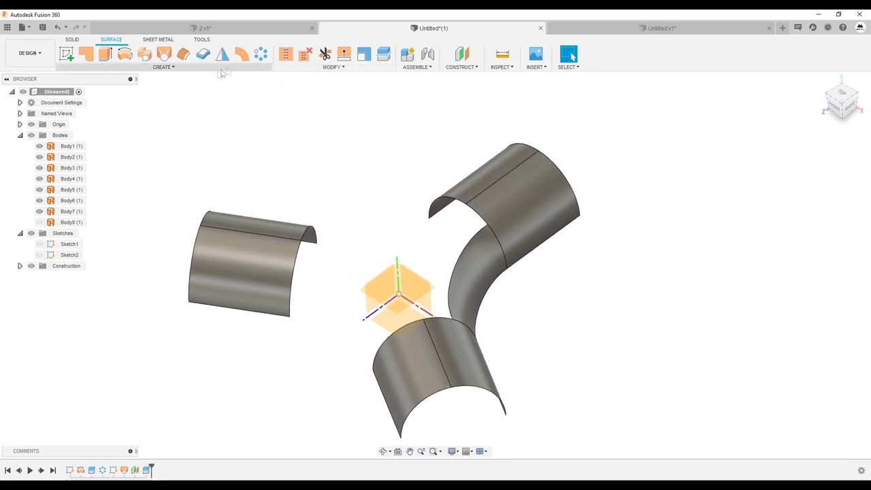
- Circular-pattern the trimmed Body7 three times about the central axis
left_click(262, 56)
left_click(472, 270)
left_click(810, 174)
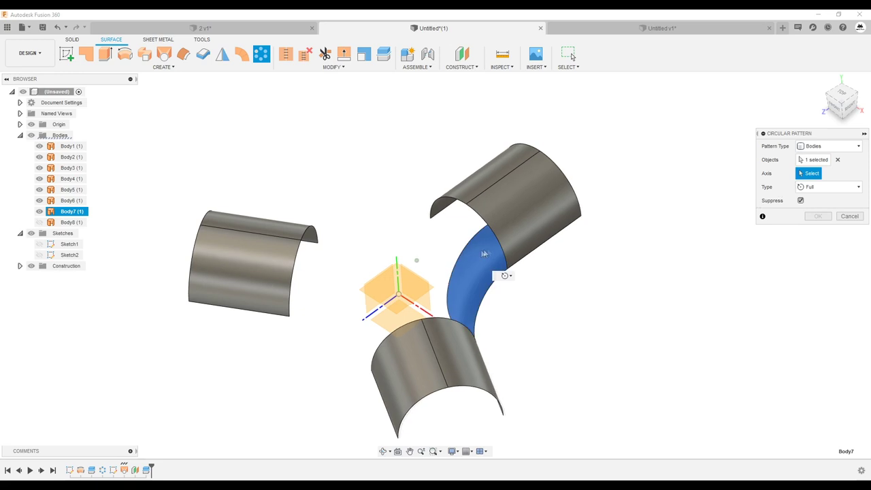
left_click(400, 280)
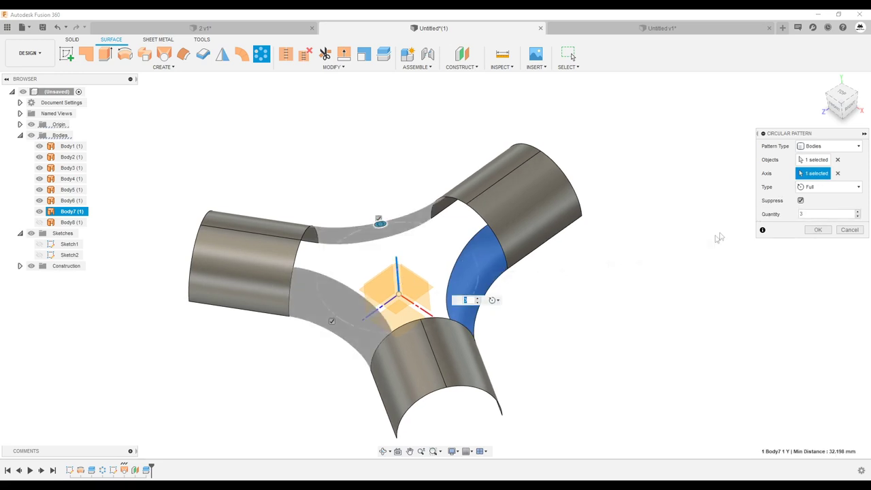
left_click(817, 230)
- Stitch all nine visible pipe surfaces into a single body, Body11
middle_click_drag(729, 229, 554, 360, "shift")
mouse_move(601, 373)
left_mouse_down()
mouse_move(248, 145)
mouse_move(245, 125)
left_mouse_up()
left_click(286, 55)
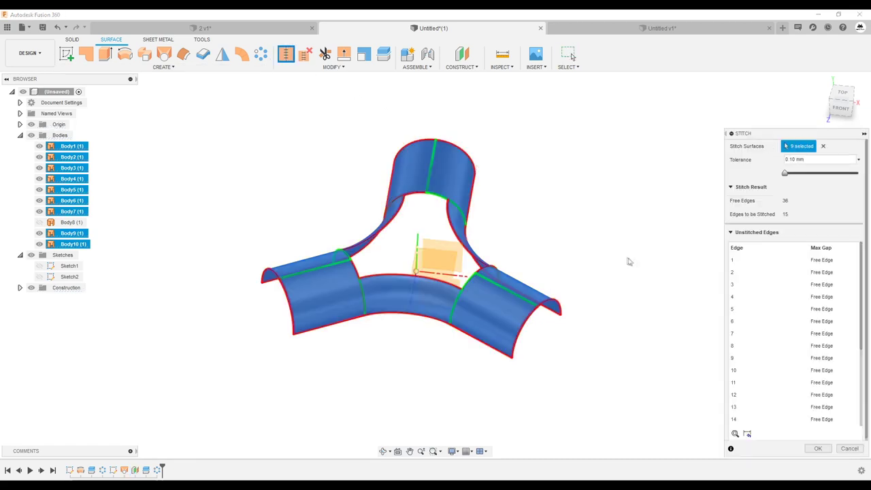
left_click(816, 449)
- Fill the centre hole with a patch using Curvature (G2) continuity on its edges
left_click(86, 55)
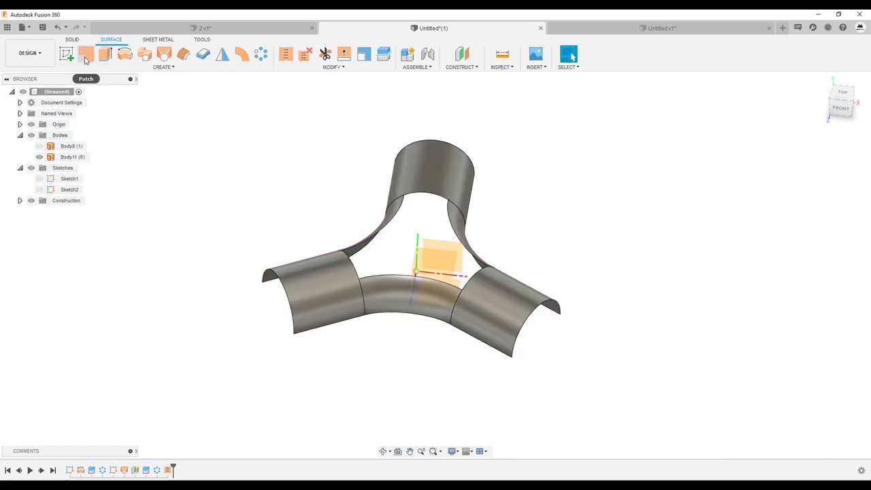
left_click(418, 200)
mouse_move(421, 204)
middle_mouse_down("shift")
mouse_move(451, 240)
mouse_move(554, 220)
mouse_move(706, 208)
middle_mouse_up("shift")
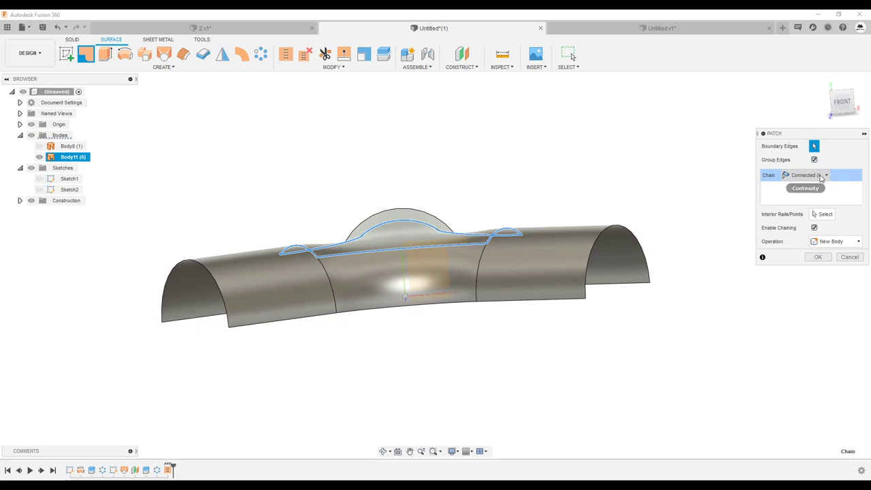
left_click(821, 176)
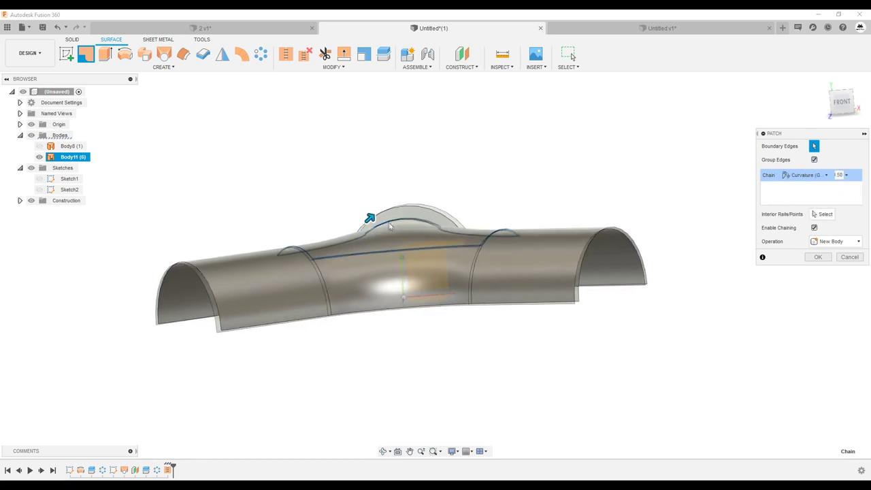
left_click(819, 257)
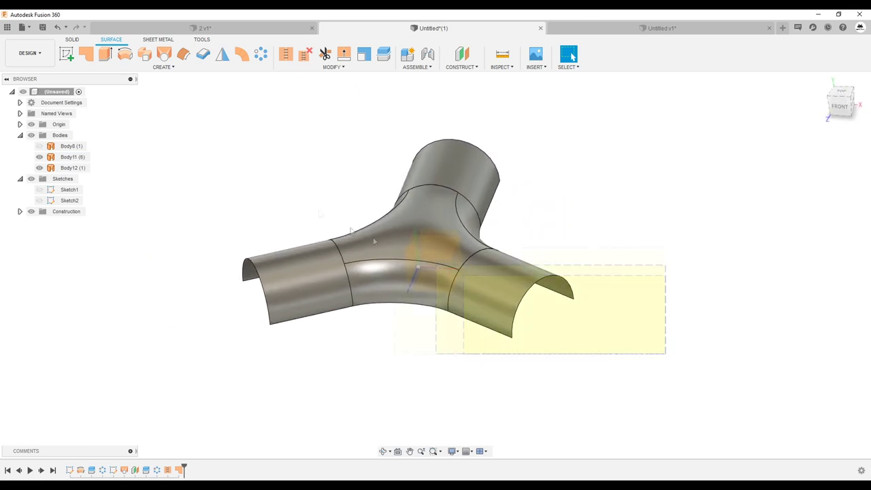
- Stitch Body11 and the new patch surface into one body, Body13
left_click_drag(395, 252, 142, 110)
left_click(286, 54)
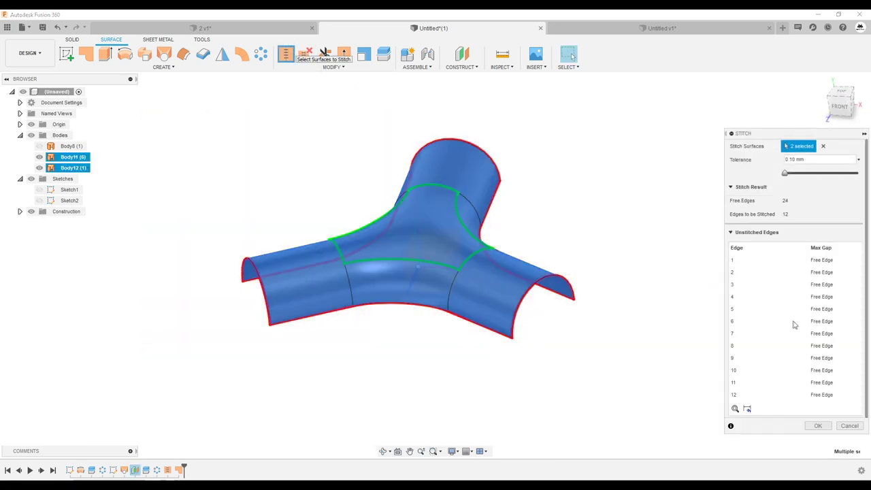
left_click(817, 426)
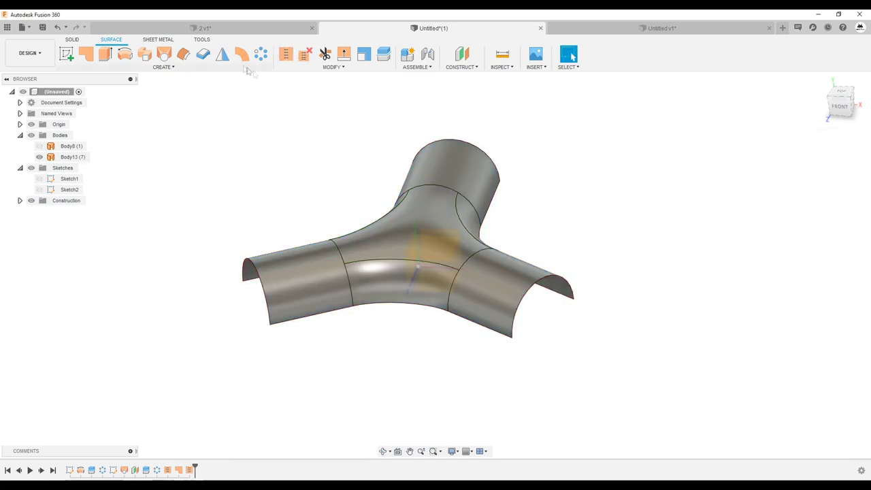
left_click(225, 56)
- Mirror Body13 across the mid plane to create the opposite tube half, Body14
left_click(469, 267)
middle_click_drag(469, 267, 760, 216, "shift")
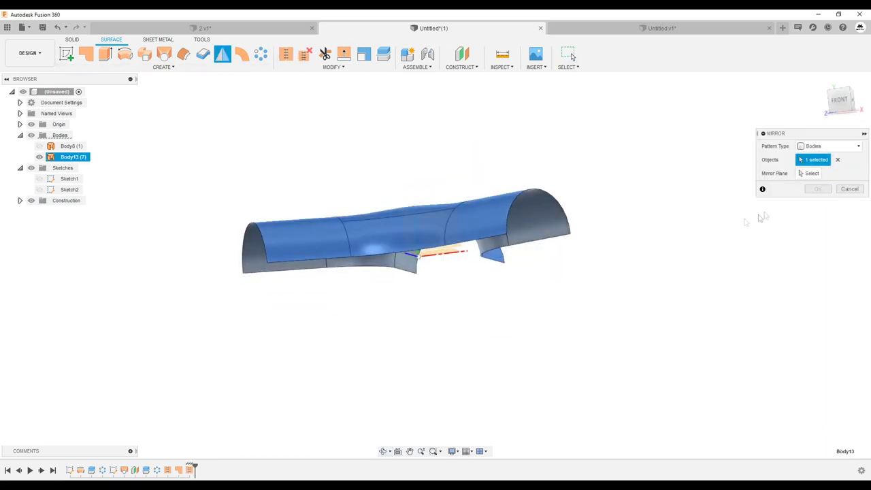
left_click(447, 247)
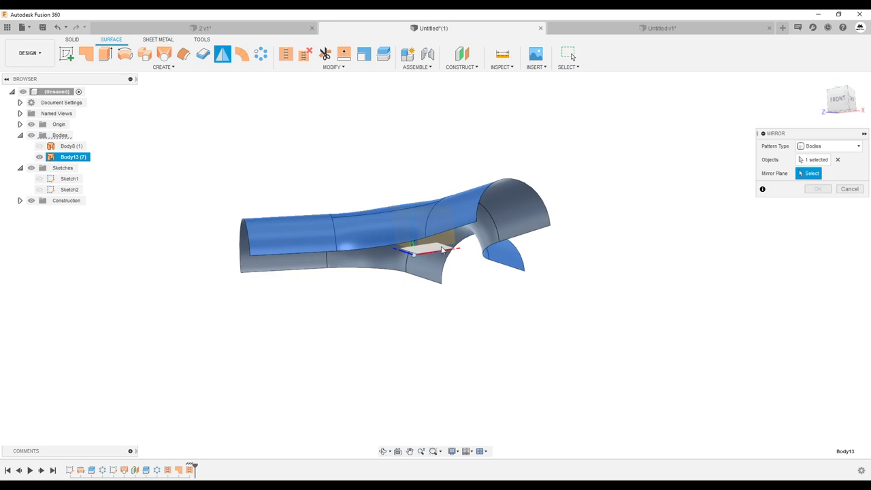
left_click(817, 189)
- Stitch Body13 and Body14 together into the single Y-shaped surface Body15
middle_click_drag(773, 217, 346, 225, "shift")
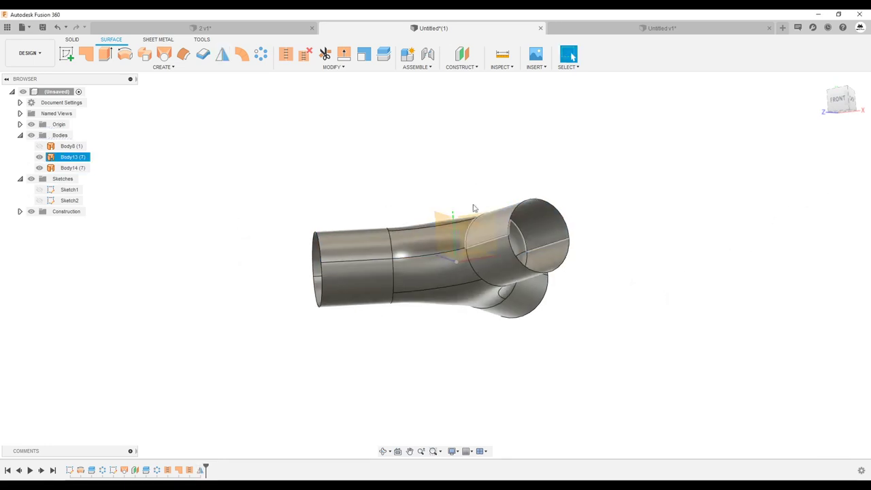
key("ctrl+a")
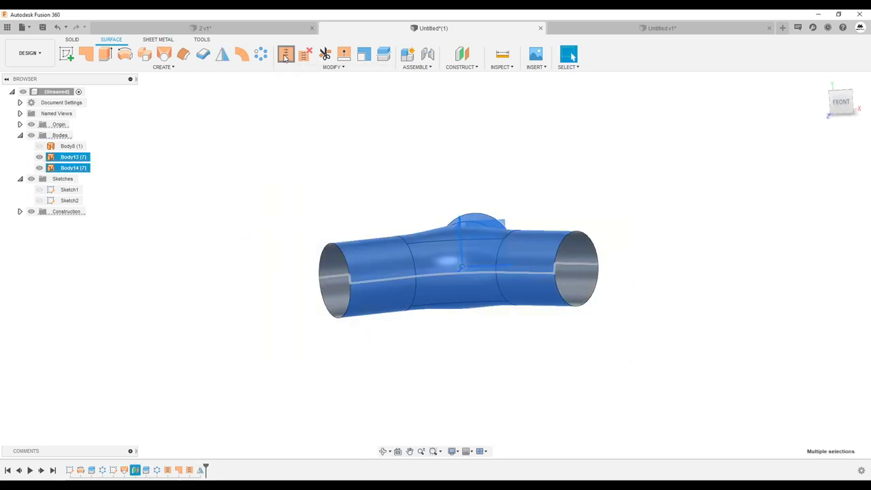
left_click(286, 57)
left_click(819, 353)
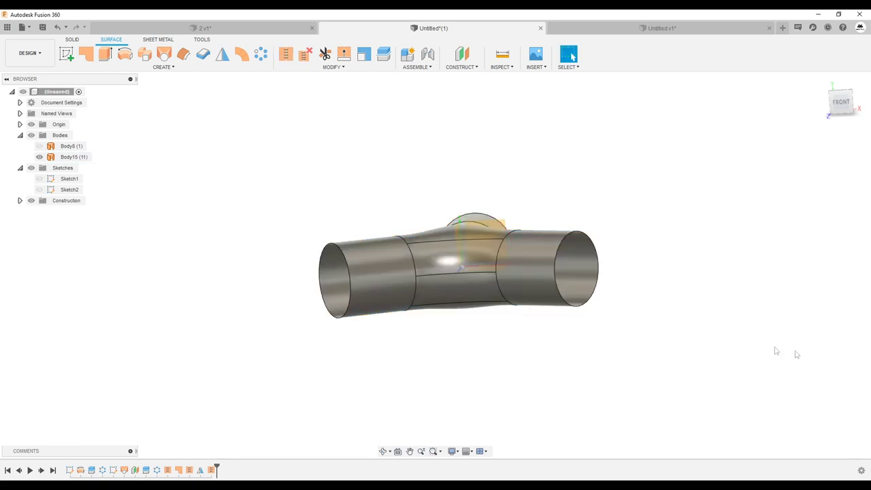
left_click(79, 157)
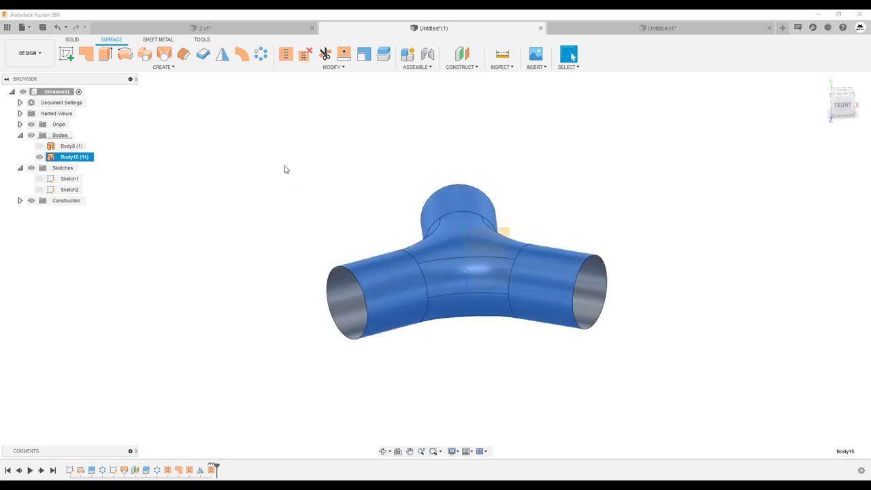
middle_click_drag(285, 169, 291, 180, "shift")
left_click(662, 184)
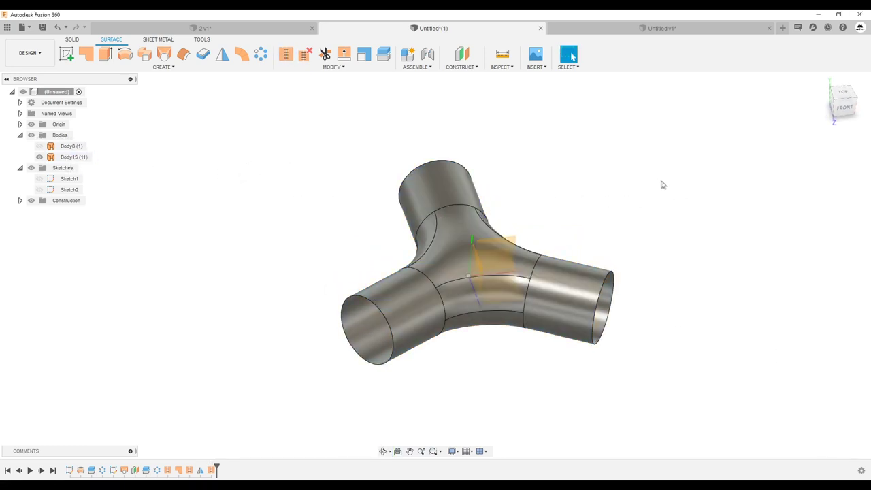
left_click(259, 27)
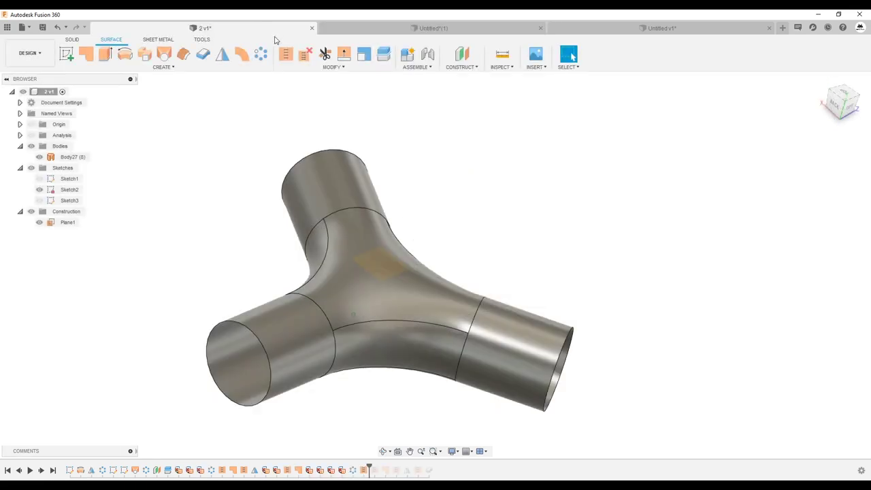
mouse_move(366, 183)
middle_mouse_down("shift")
mouse_move(325, 329)
mouse_move(354, 320)
middle_mouse_up("shift")
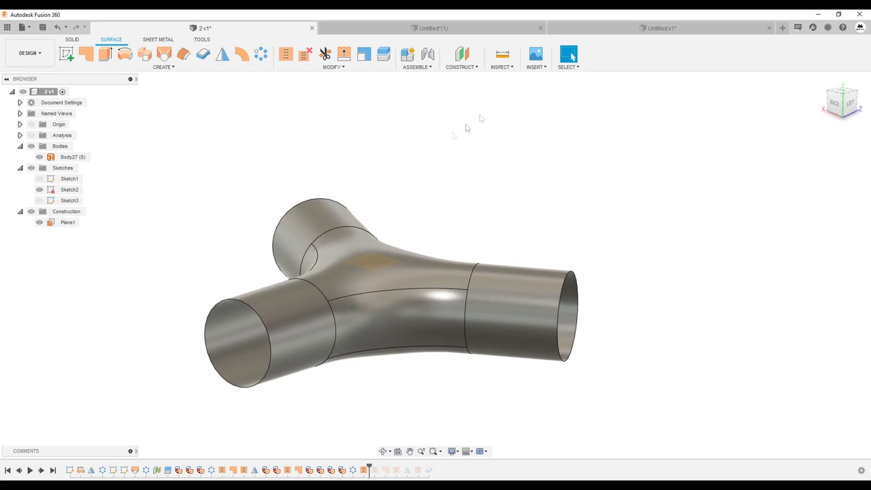
left_click(643, 27)
left_click(496, 28)
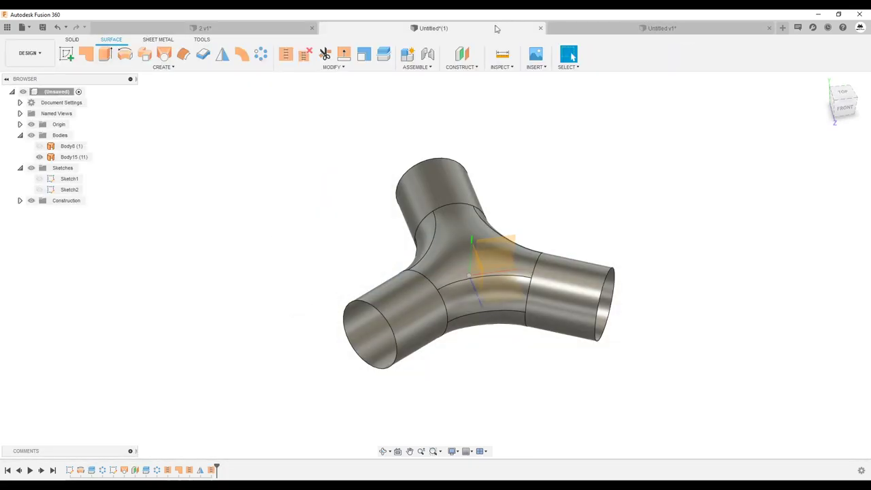
left_click(504, 67)
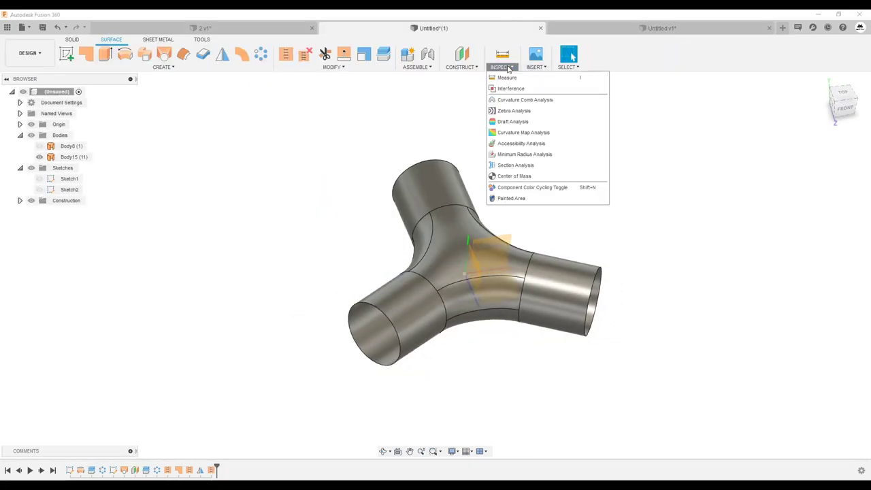
left_click(508, 111)
left_click(578, 279)
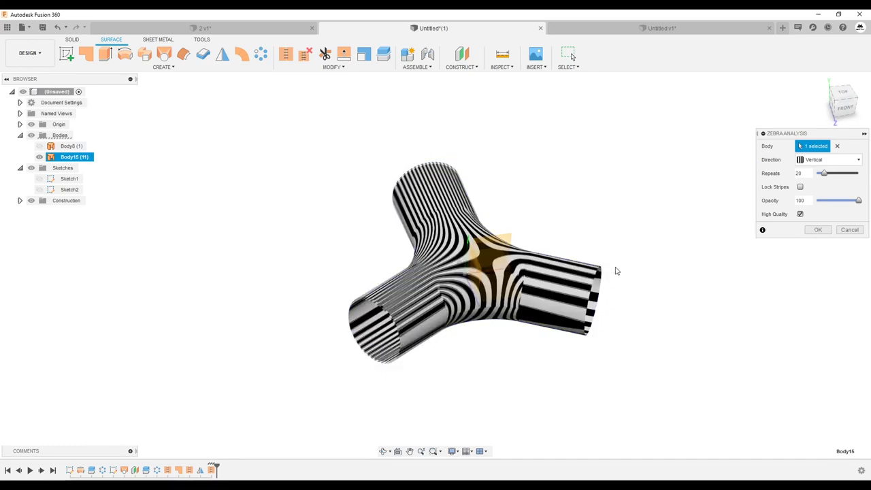
scroll(493, 309, "up", 5)
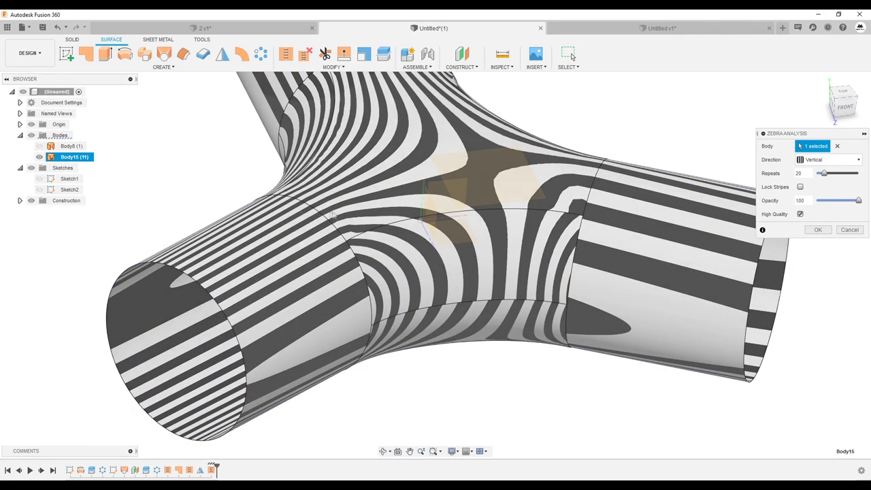
scroll(327, 215, "down", 2)
left_click(835, 228)
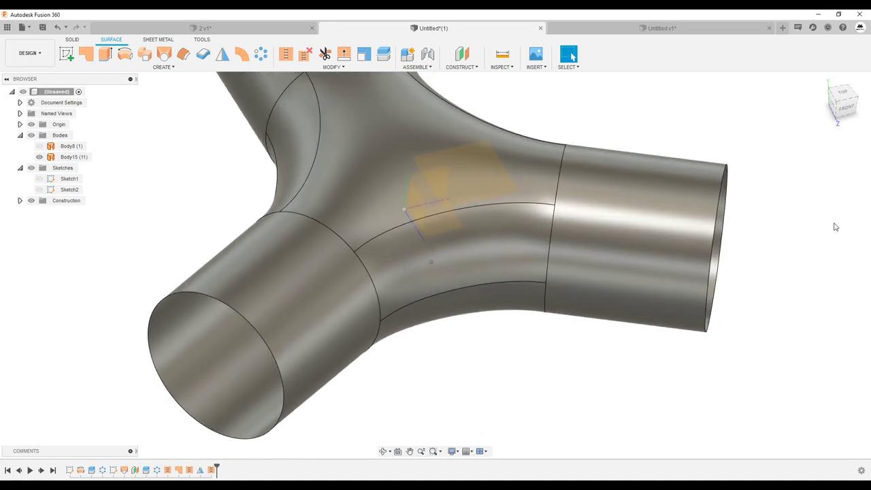
left_click(678, 227)
middle_click_drag(678, 227, 478, 250, "shift")
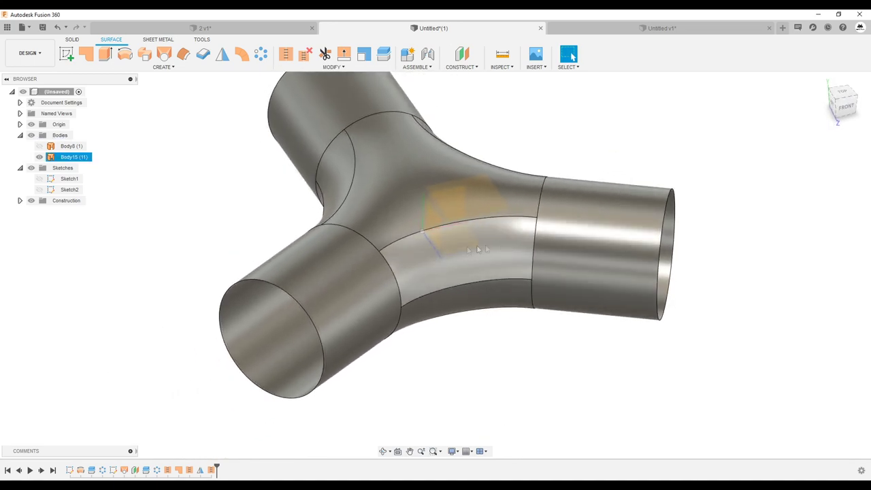
mouse_move(496, 257)
middle_mouse_down("shift")
mouse_move(473, 275)
mouse_move(484, 263)
mouse_move(408, 195)
mouse_move(386, 159)
middle_mouse_up("shift")
- Delete the five faces around the centre of the Y-pipe junction
middle_click_drag(488, 172, 449, 185, "shift")
left_click(517, 233)
key("Delete")
mouse_move(514, 215)
middle_mouse_down("shift")
mouse_move(456, 206)
mouse_move(497, 193)
mouse_move(360, 190)
mouse_move(449, 189)
mouse_move(578, 350)
mouse_move(614, 317)
mouse_move(619, 295)
mouse_move(427, 210)
middle_mouse_up("shift")
left_click(456, 206)
key("Delete")
left_click(469, 203)
key("Delete")
left_click(377, 170)
key("Delete")
left_click(361, 190)
key("Delete")
- Patch the open junction boundary with a Curvature (G2) chain, creating Body16
left_click(86, 53)
left_click(579, 349)
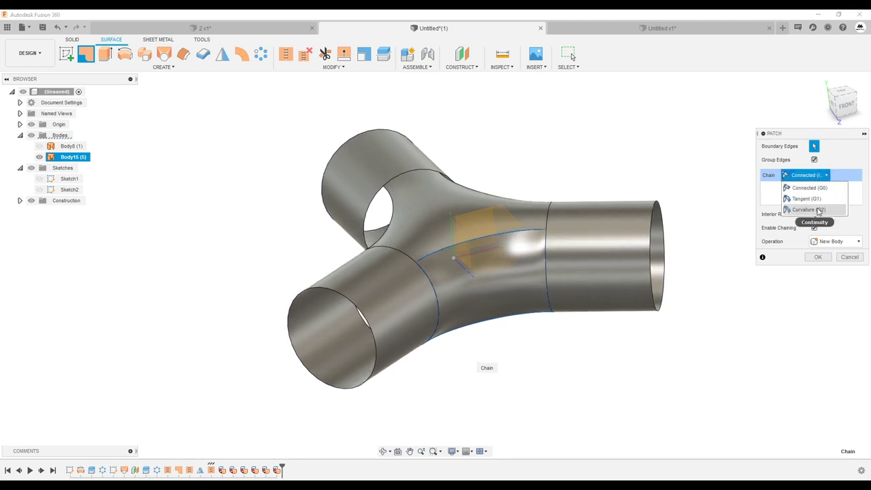
middle_click_drag(480, 325, 494, 316, "shift")
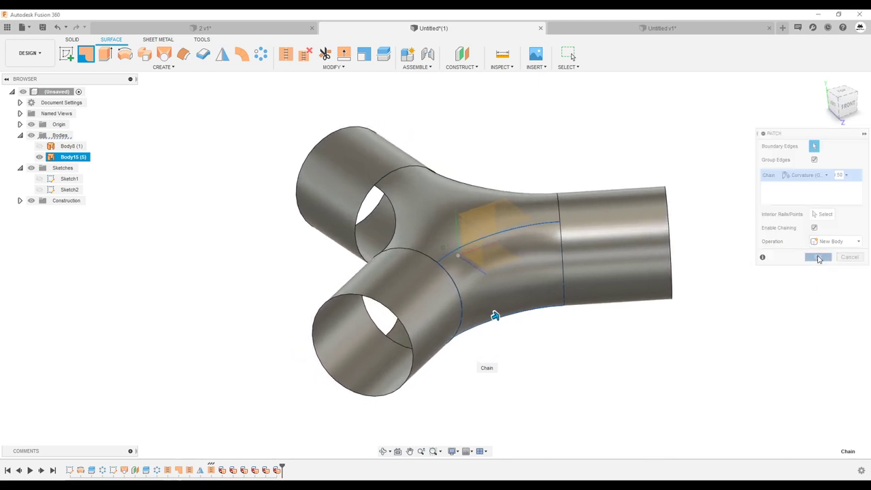
- Circular-pattern the patch body around the centre axis into Body17 and Body18
left_click(261, 55)
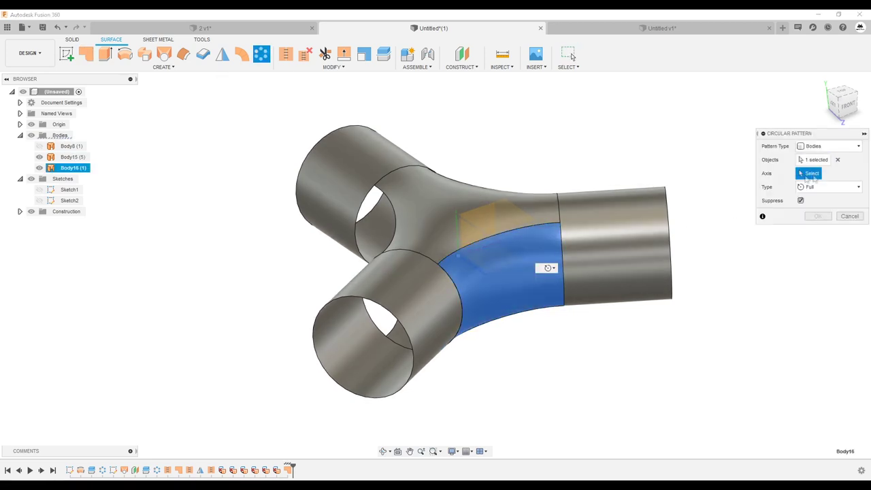
left_click(459, 231)
key("Return")
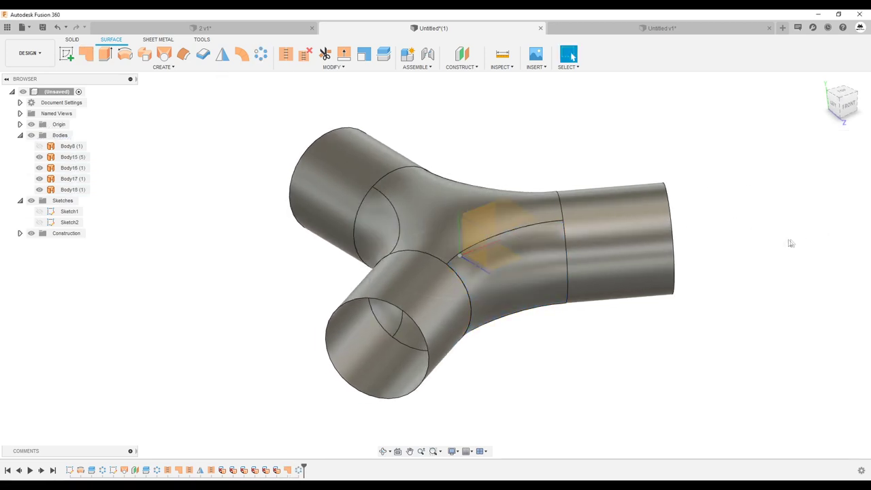
- Stitch Body15 through Body18 into one surface body, Body19
middle_click_drag(797, 243, 603, 375, "shift")
left_click_drag(651, 392, 229, 120)
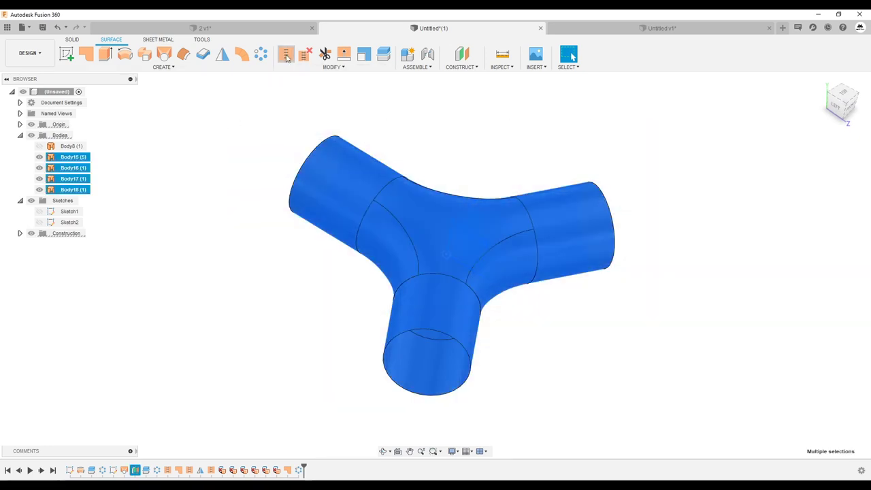
left_click(810, 317)
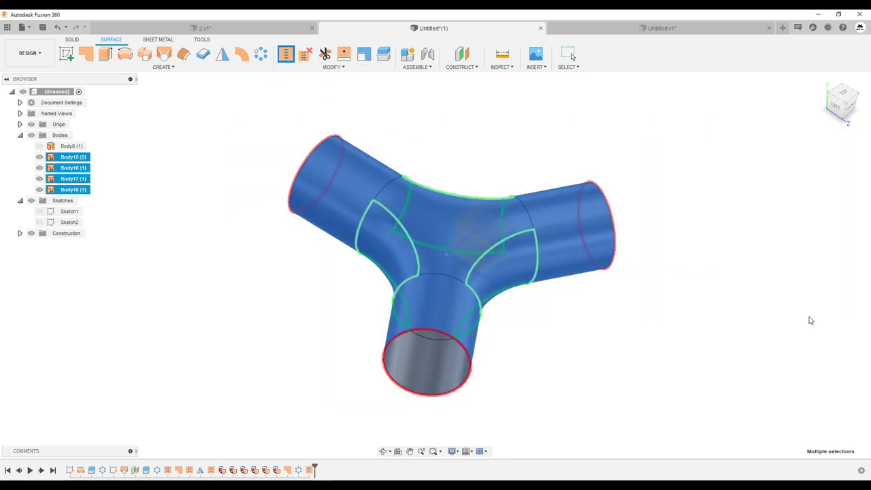
left_click(507, 67)
mouse_move(536, 67)
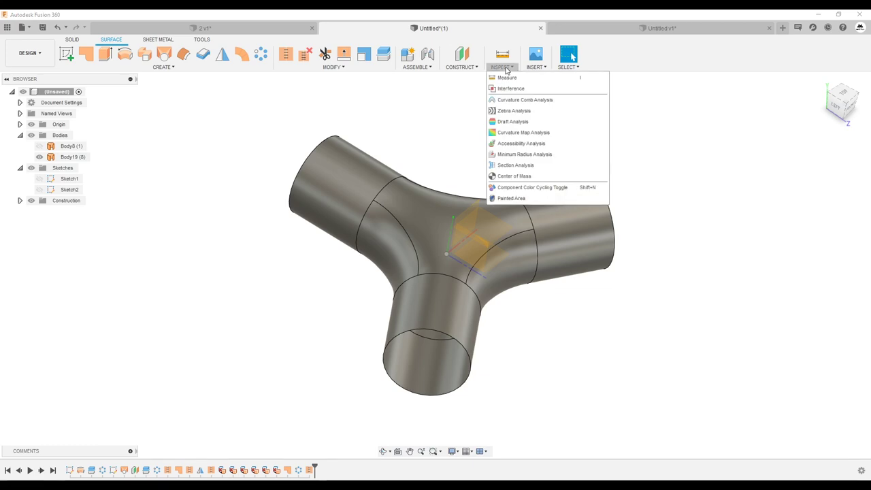
- Check Body19's smoothness with Zebra Analysis from several angles, then close it
left_click(517, 111)
left_click(504, 236)
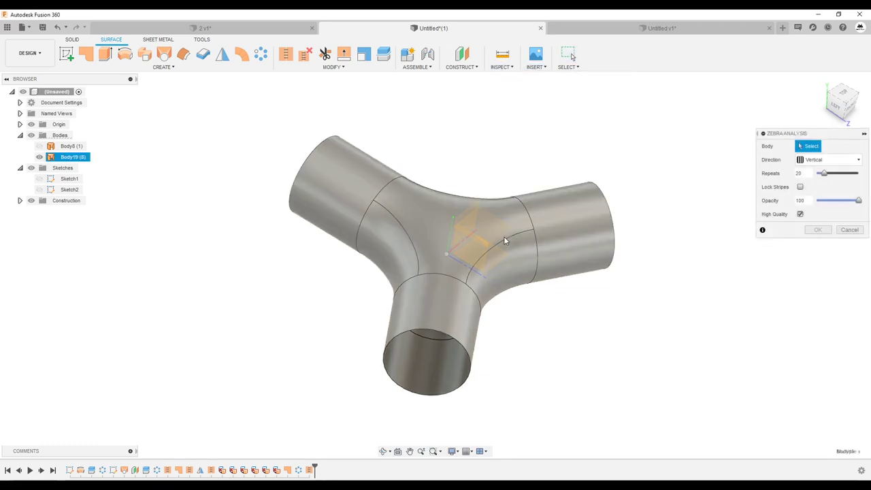
middle_click_drag(536, 260, 503, 279, "shift")
scroll(503, 279, "up", 5)
scroll(473, 289, "down", 1)
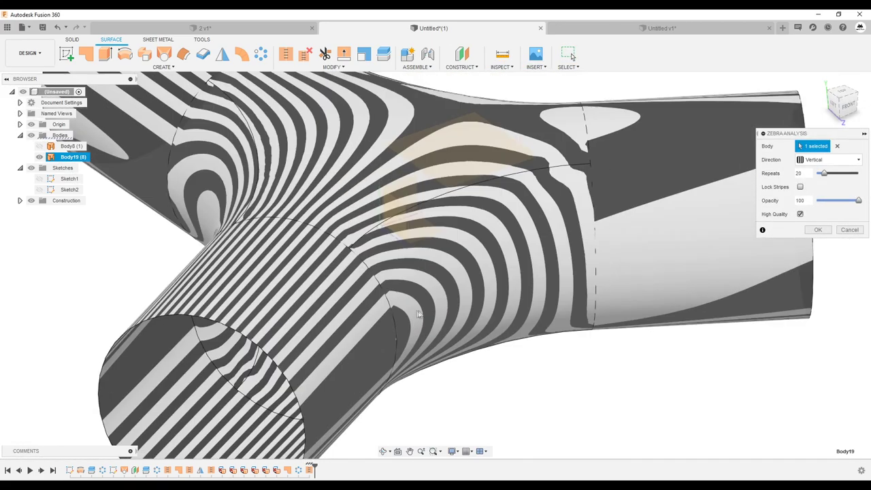
middle_click_drag(473, 296, 679, 240, "shift")
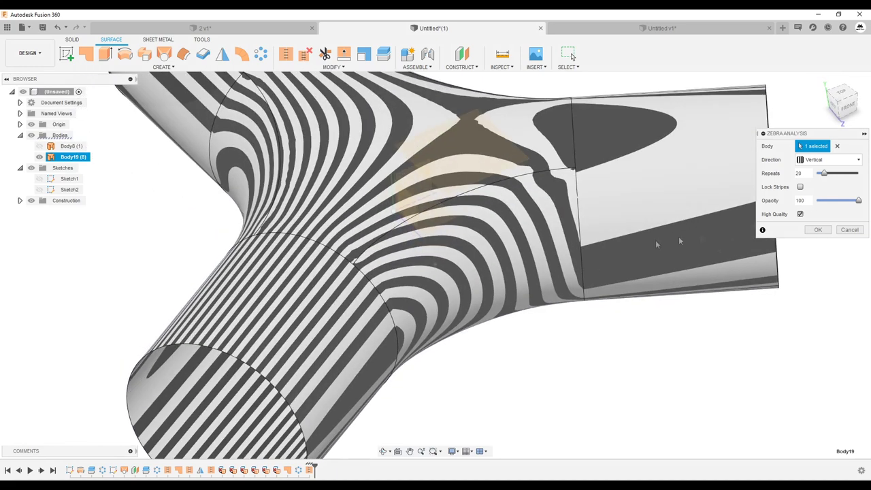
mouse_move(399, 266)
middle_mouse_down("shift")
mouse_move(681, 286)
mouse_move(264, 164)
middle_mouse_up("shift")
key("Escape")
- Thicken the Body19 surface by 3.00 mm into the thin-walled solid Body20
left_click(203, 53)
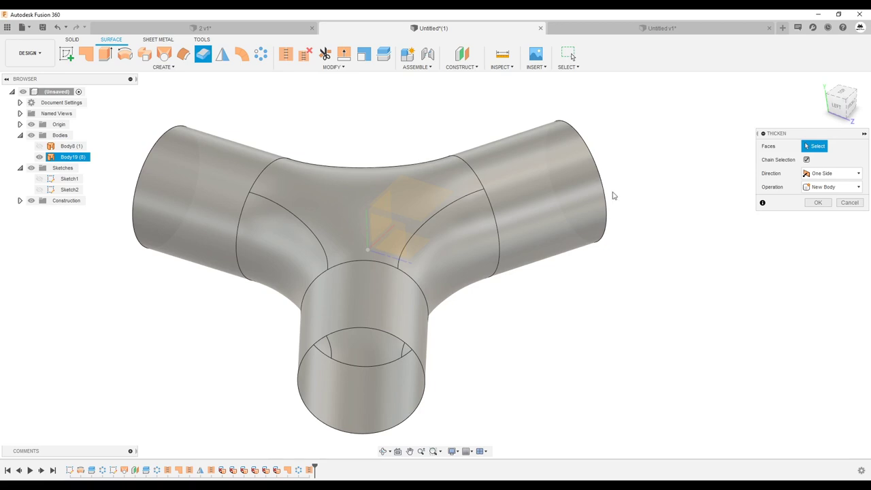
left_click(331, 197)
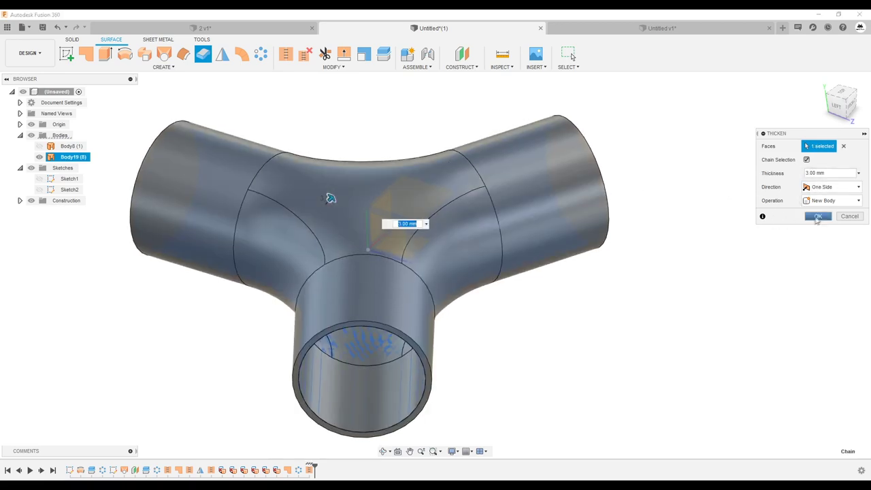
left_click(817, 216)
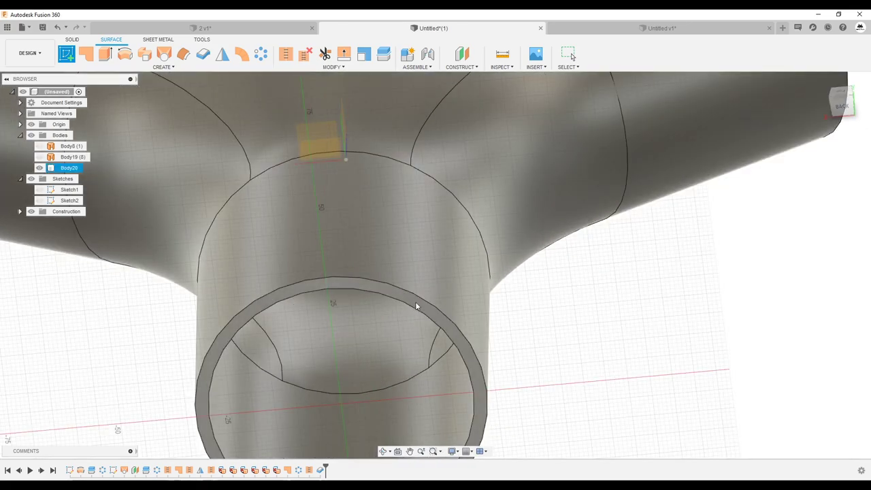
left_click(389, 278)
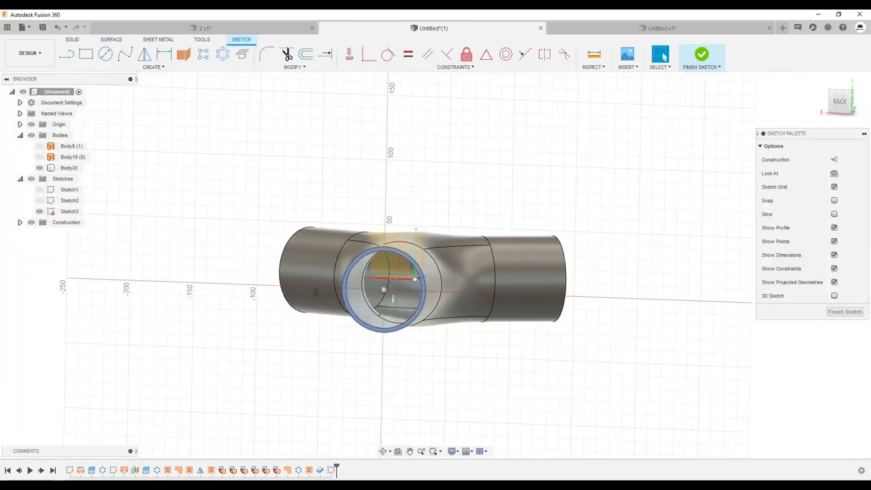
- Finish Sketch3 on the pipe's open end
left_click(844, 312)
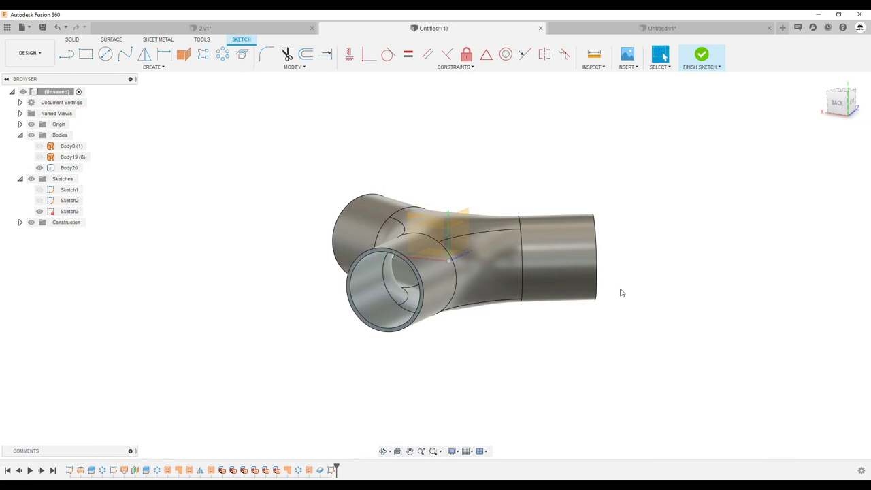